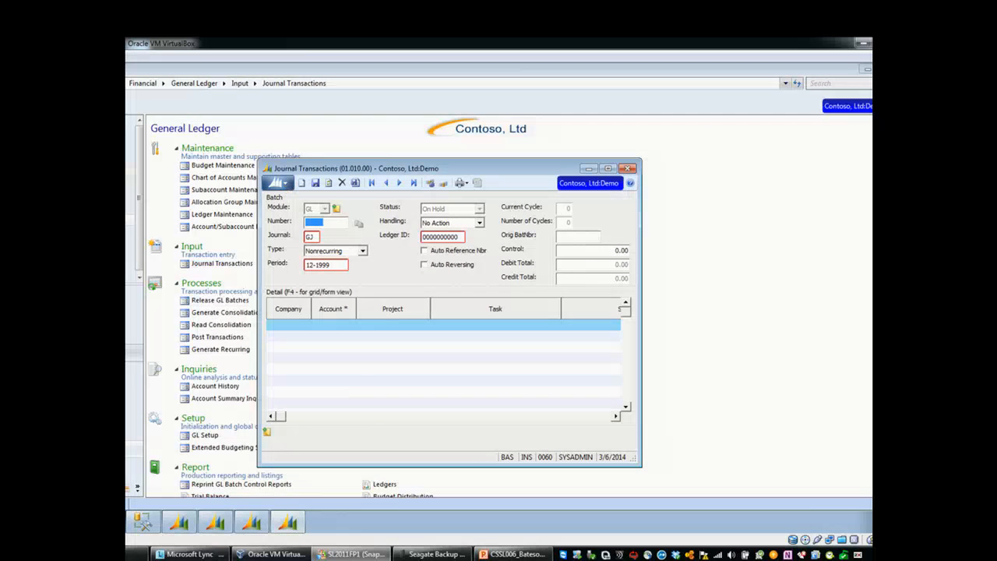
Step: Bring up the open Journal Transactions, GL Setup and Account/Subaccount Maintenance windows to review them
key(alt+Tab)
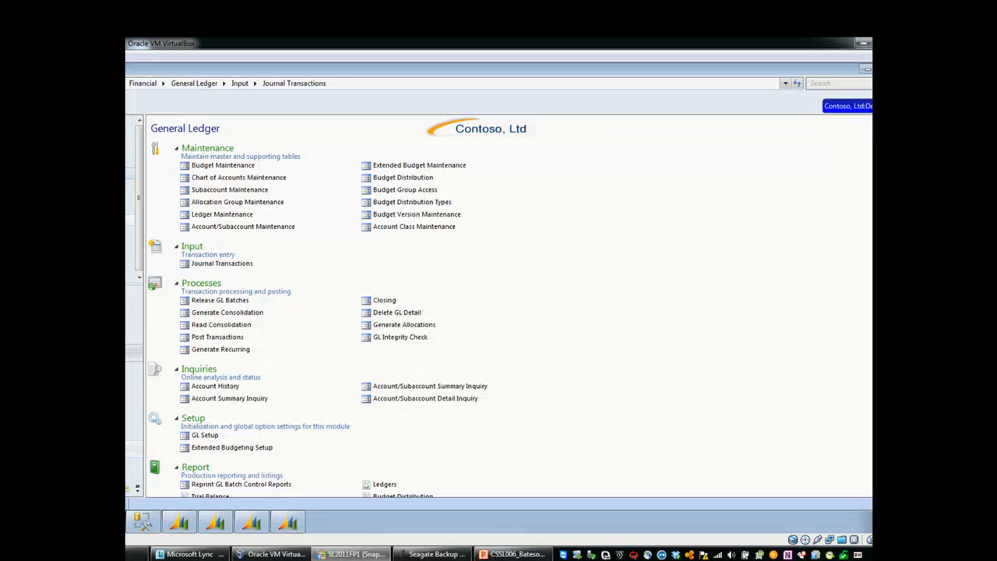
click(290, 522)
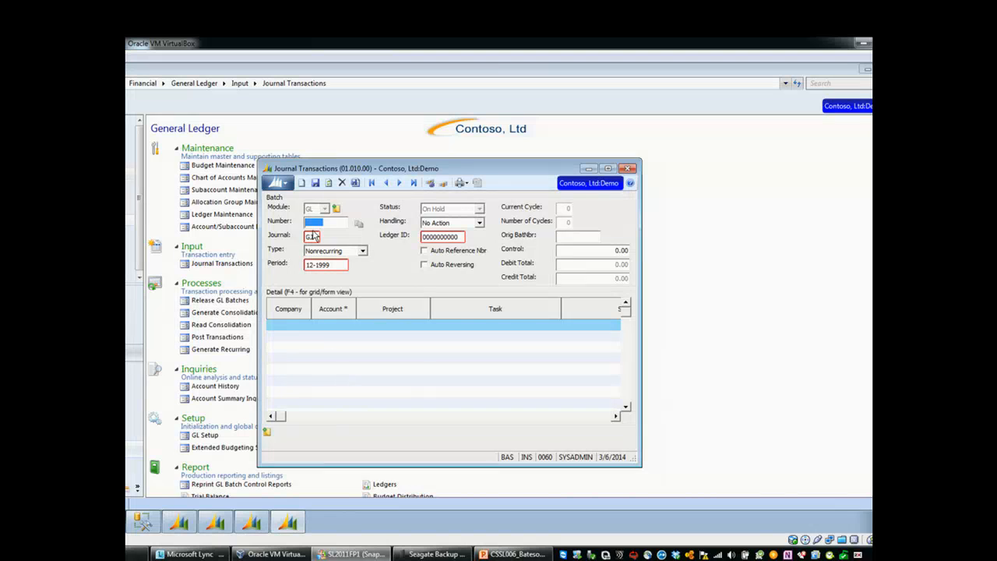
click(588, 169)
click(252, 529)
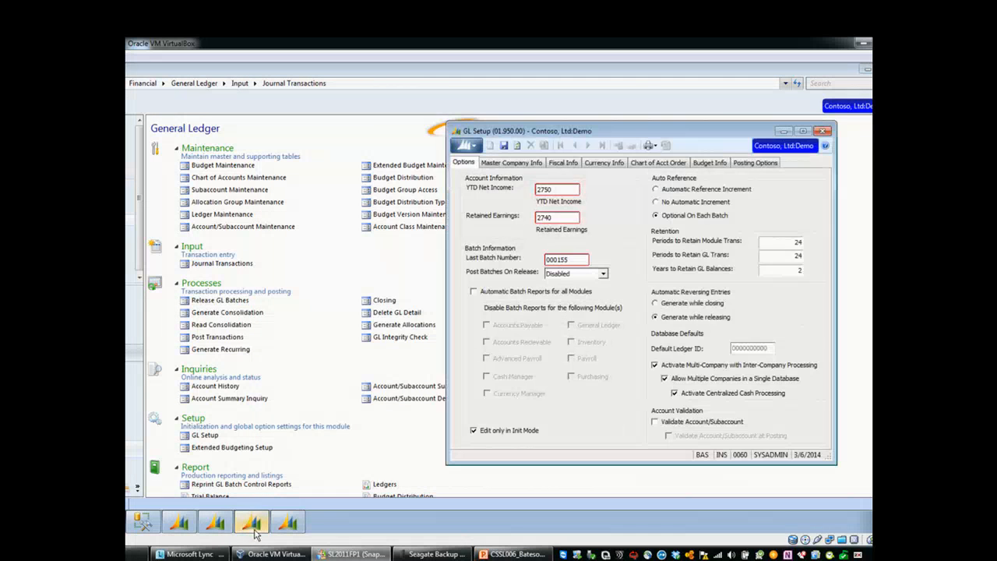
click(214, 523)
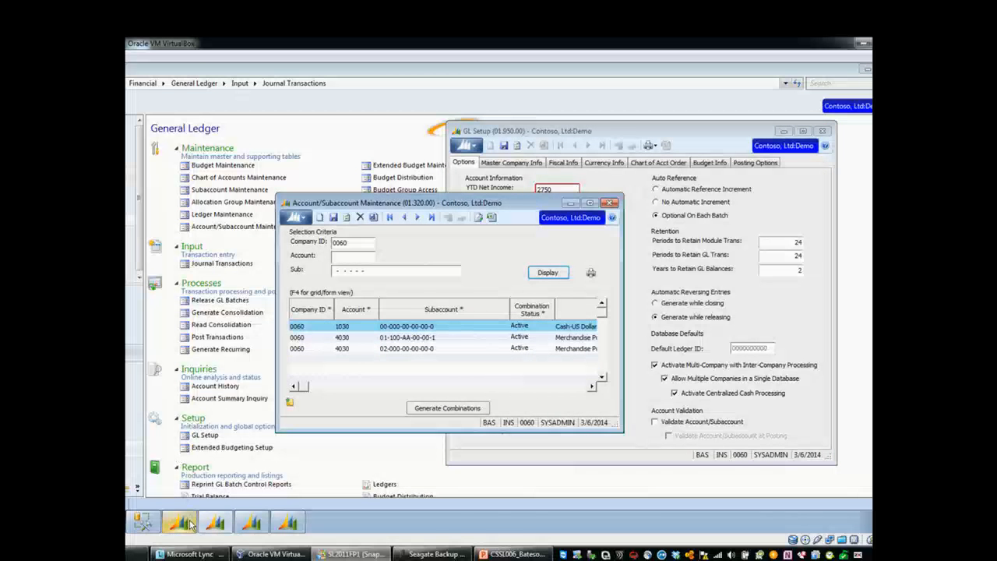
click(189, 521)
Step: On a new journal transaction line for company 0060, look up the available accounts and the subaccount's reporting units
click(286, 524)
click(329, 323)
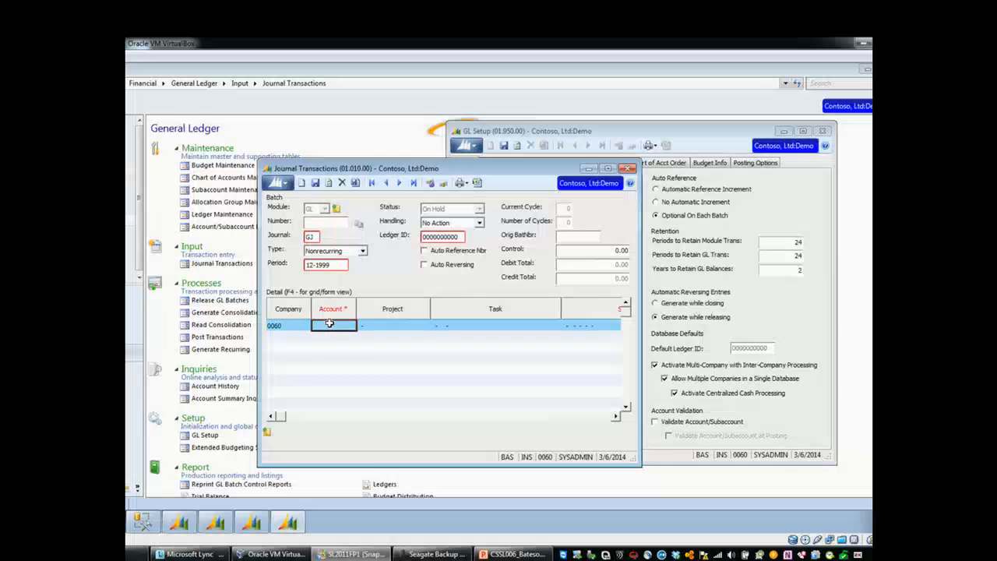
key(F3)
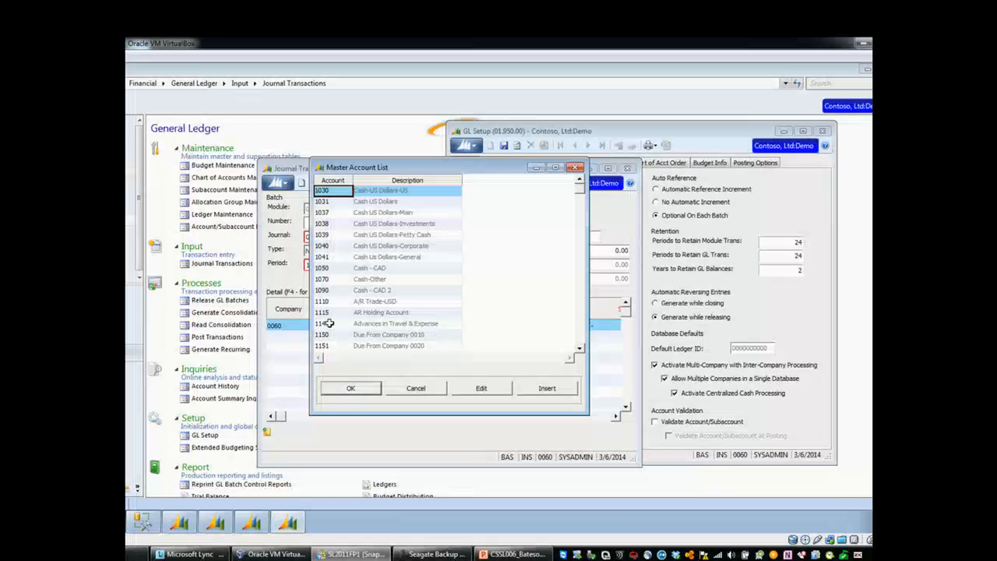
double_click(330, 324)
key(Tab)
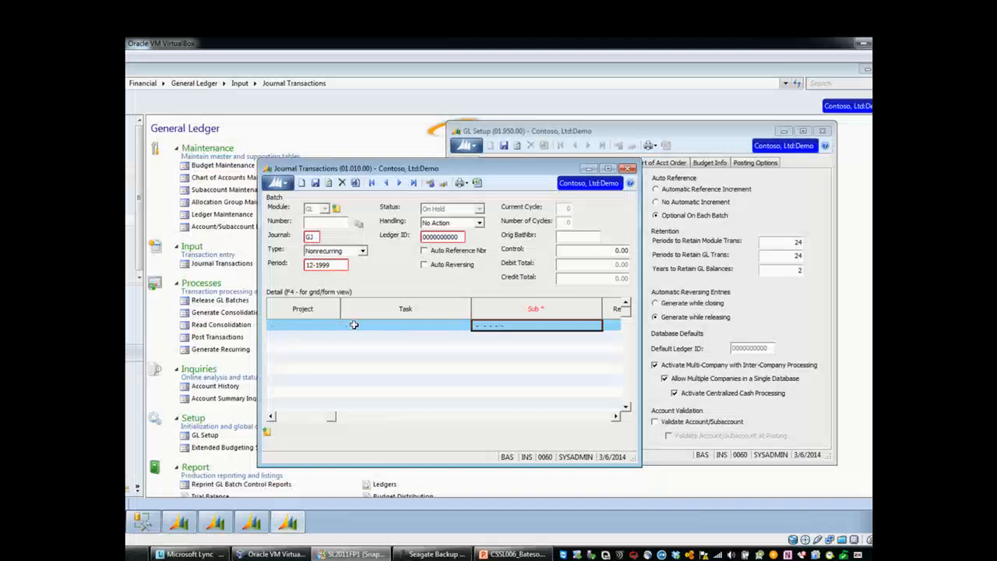
key(F3)
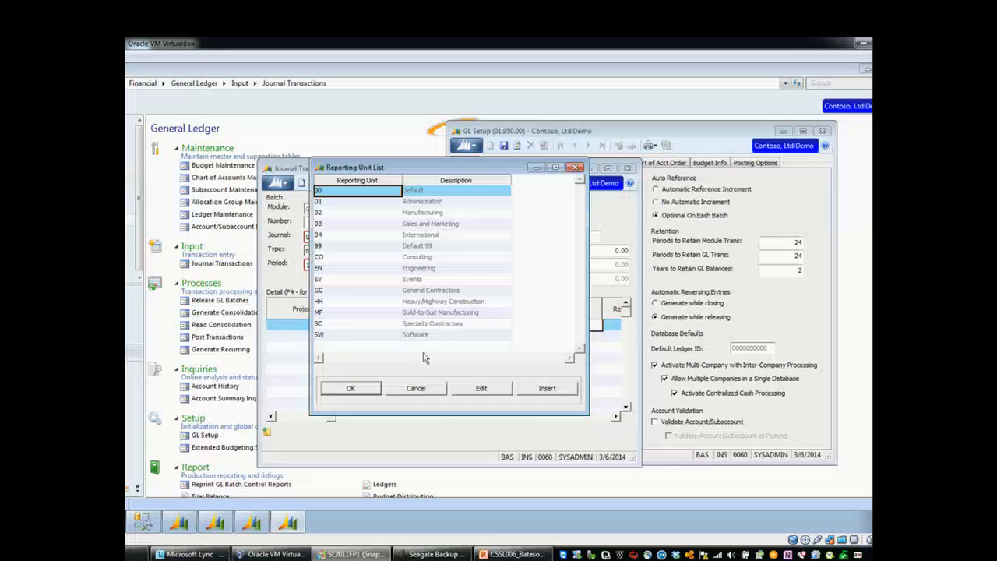
Step: In GL Setup, enable Validate Account/Subaccount and Validate Account/Subaccount at Posting, and close the setup window
click(260, 525)
click(215, 523)
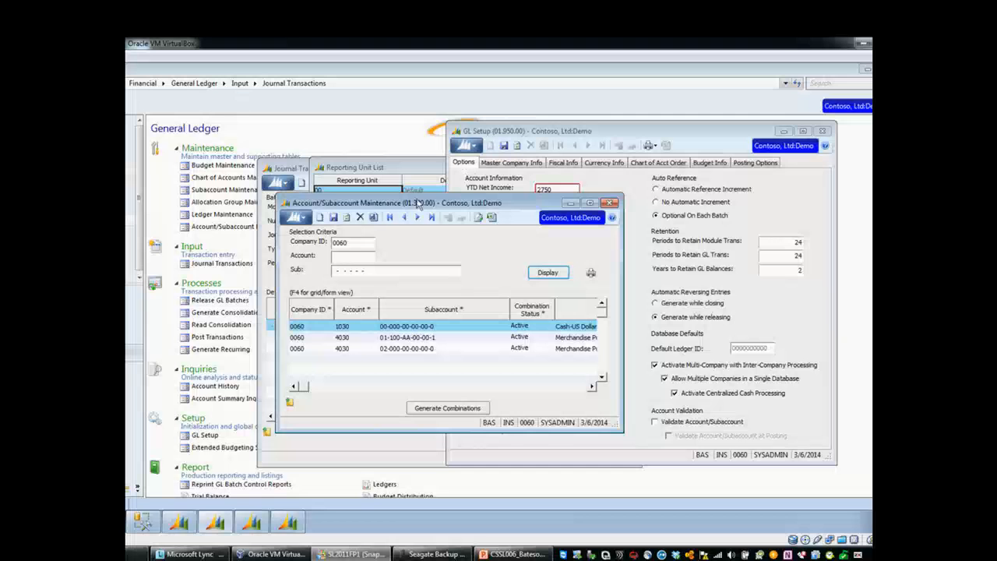
click(655, 421)
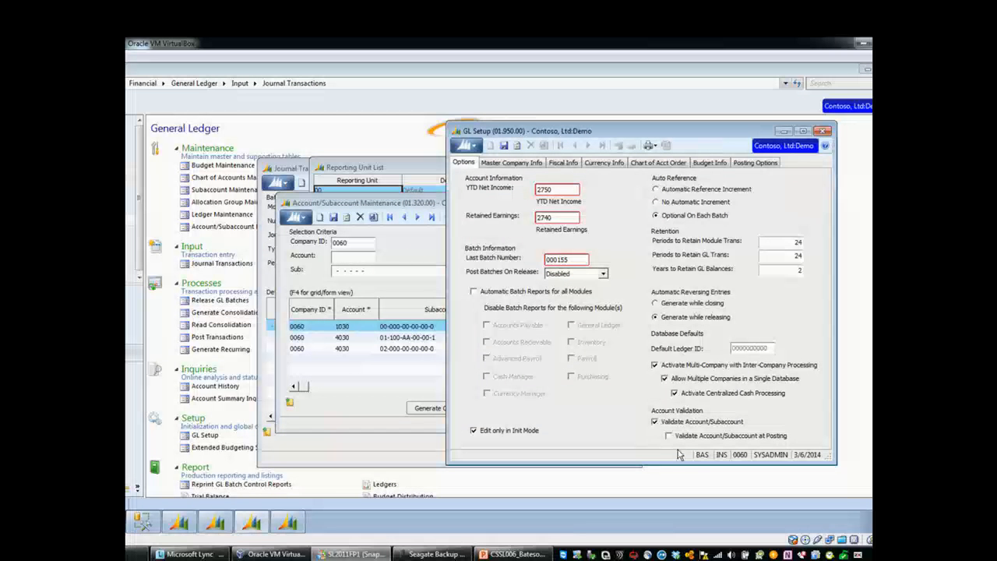
click(668, 436)
click(825, 134)
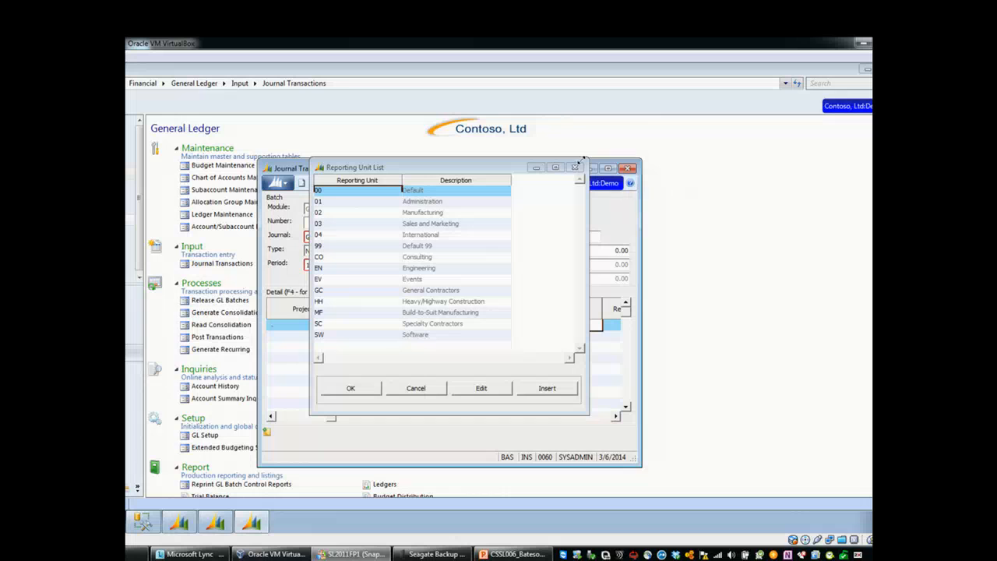
Step: Close the reporting unit list and the Journal Transactions window without saving the outstanding changes
click(578, 168)
click(626, 169)
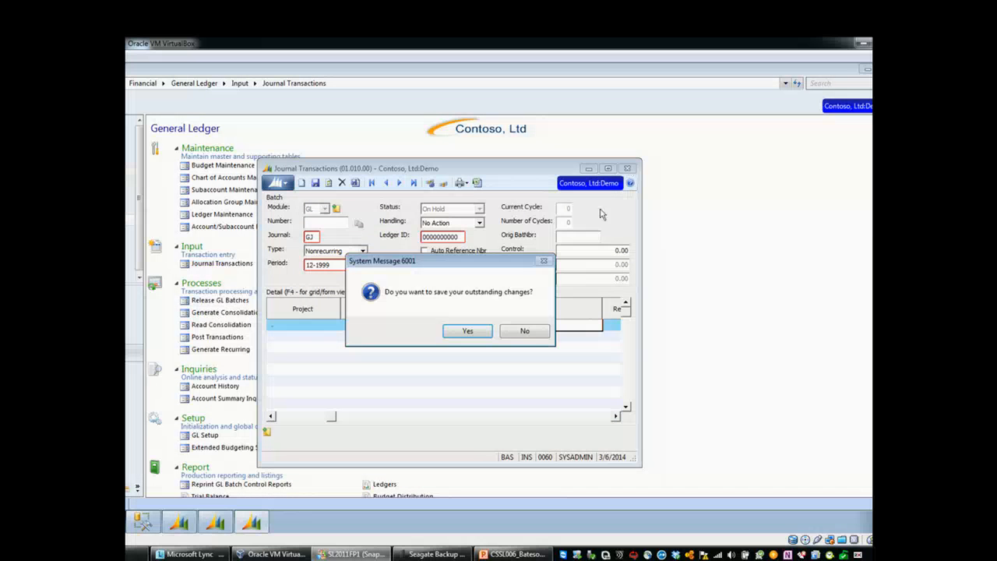
click(527, 332)
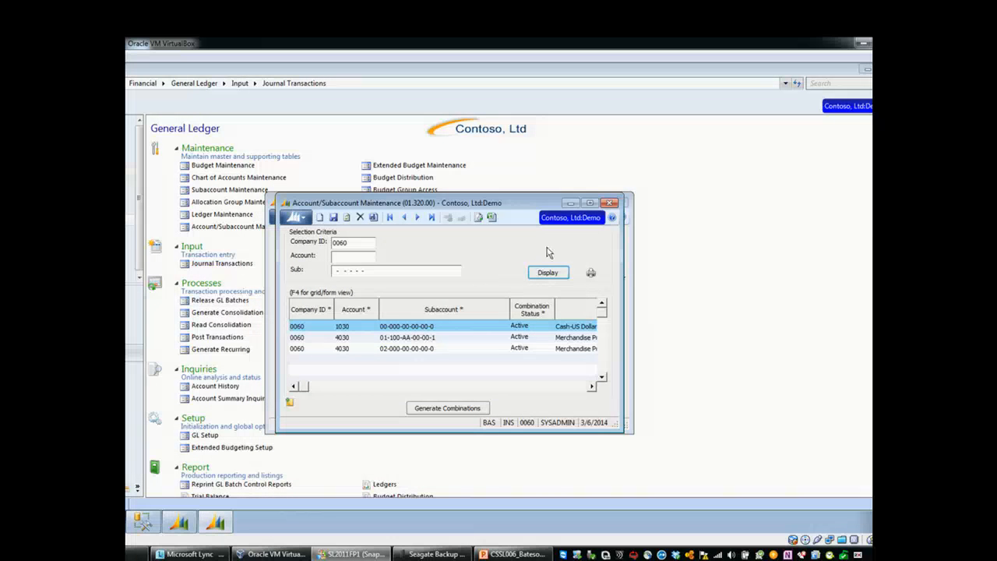
Step: Reopen Journal Transactions and view the account and subaccount combinations offered for a new line, without choosing one
click(220, 265)
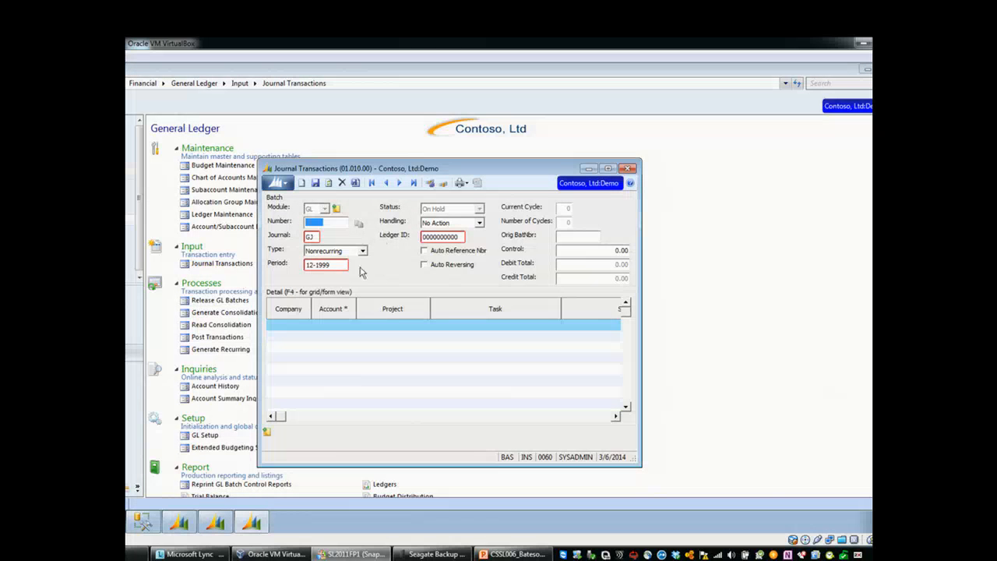
click(333, 324)
key(F3)
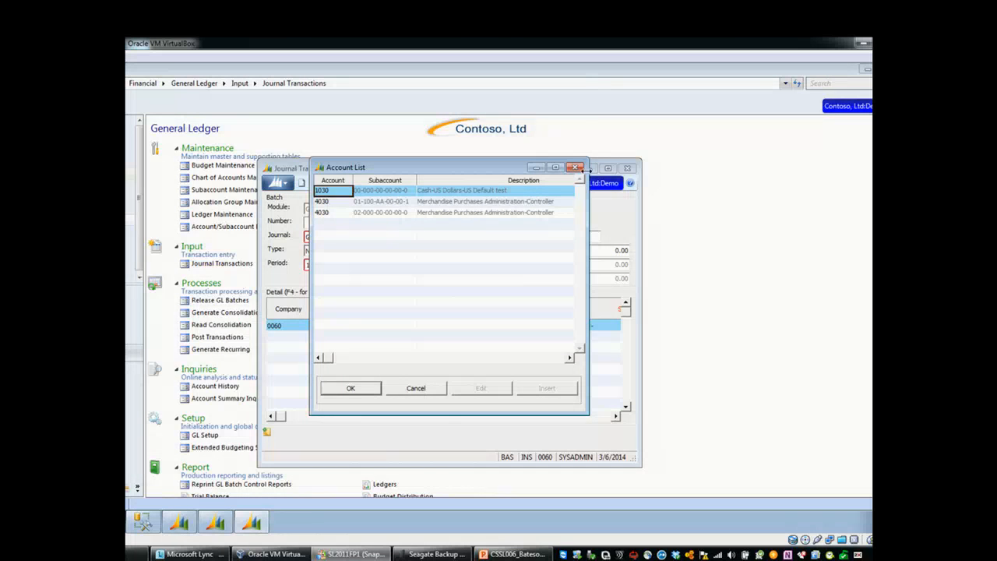
click(576, 168)
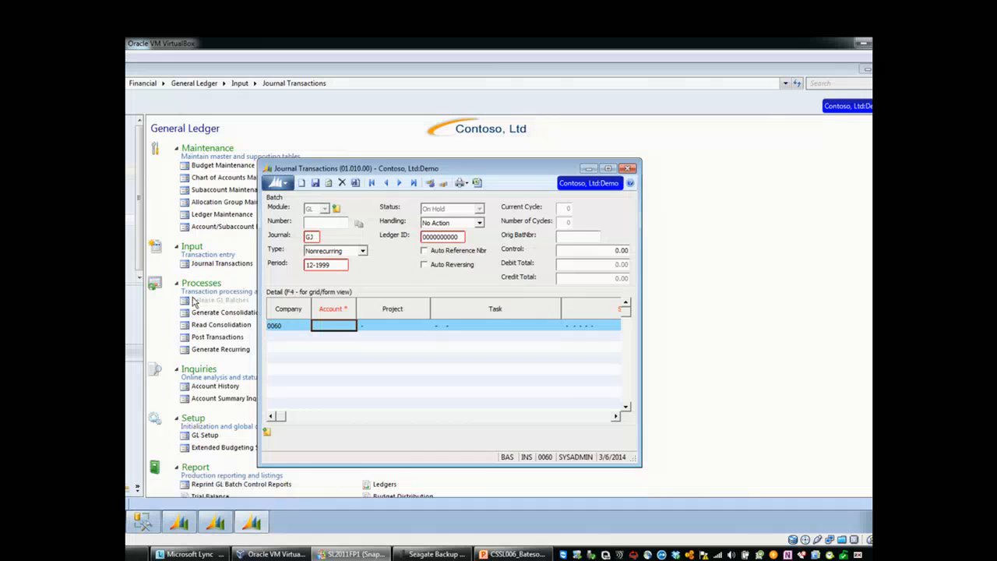
Step: Open the account/subaccount combination generator for company 0060 and review its options for copying accounts and subaccounts
click(197, 226)
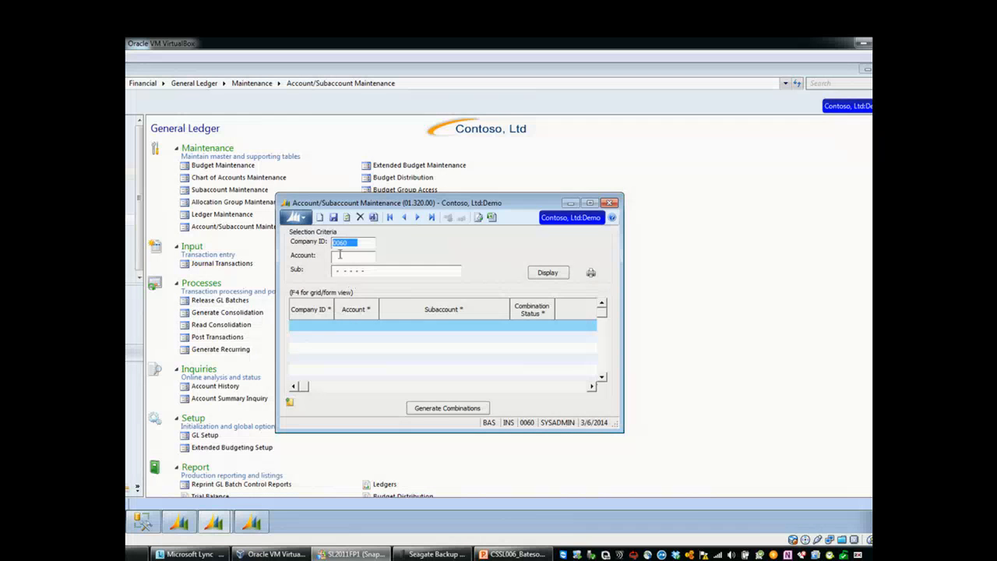
click(446, 408)
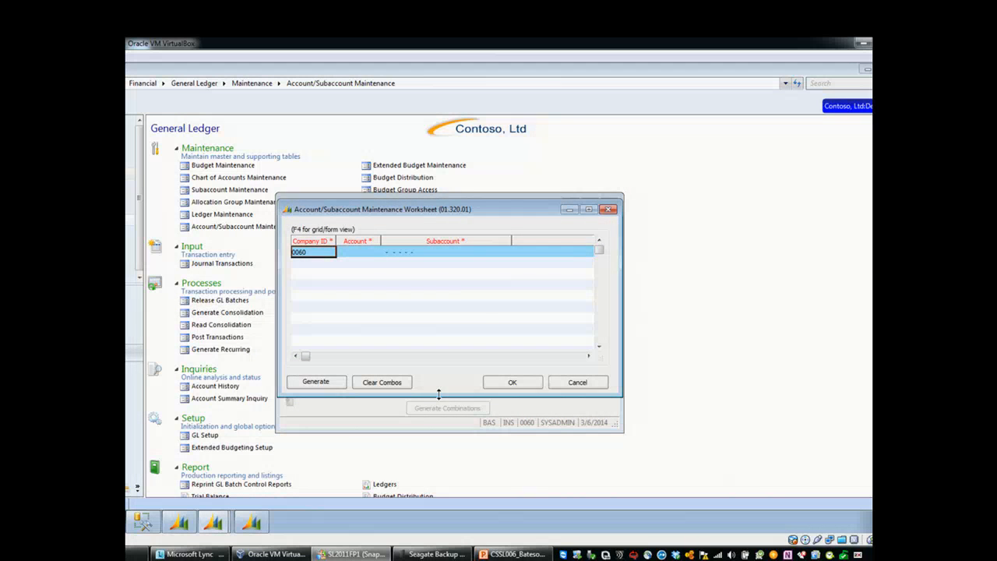
click(316, 381)
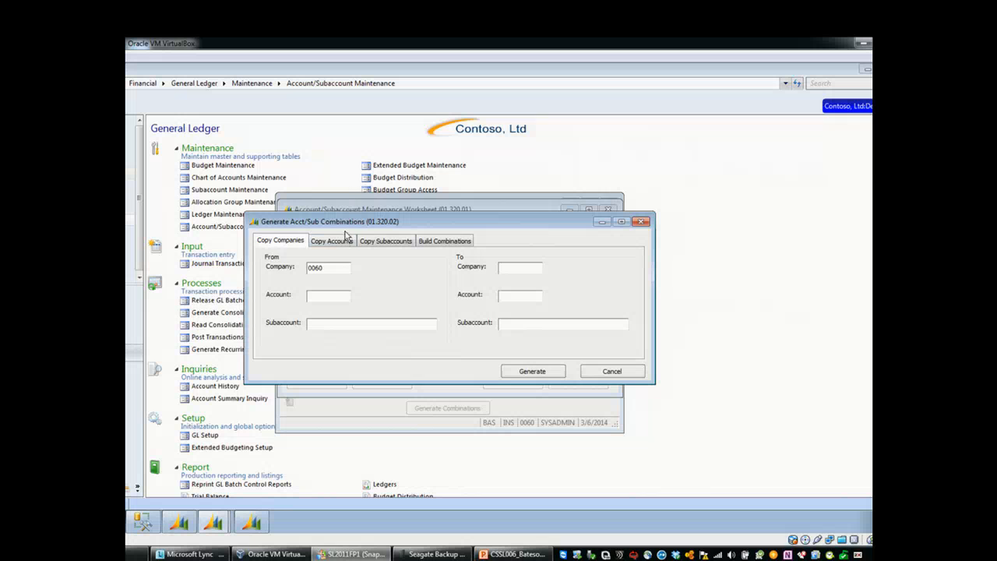
click(348, 240)
click(325, 269)
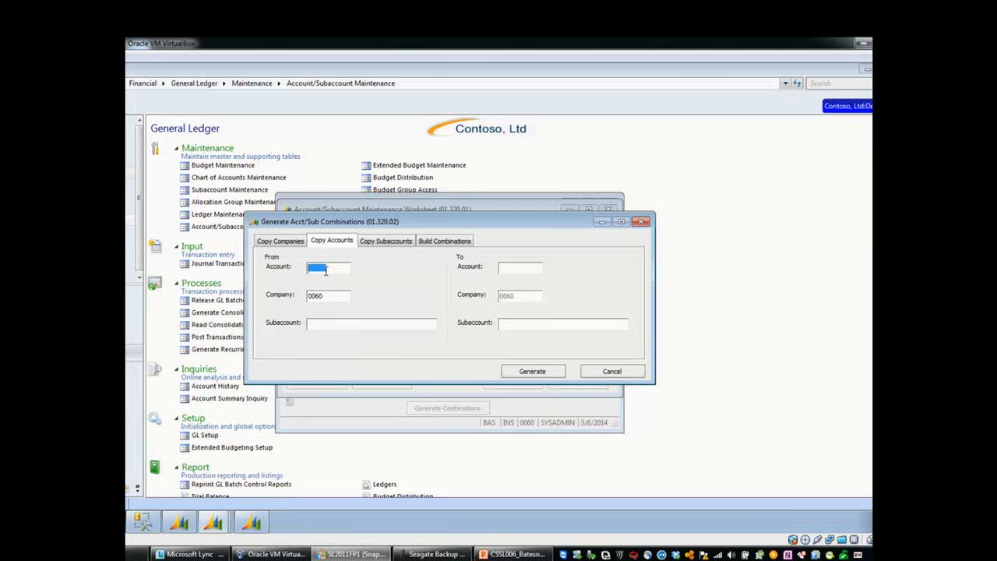
click(372, 244)
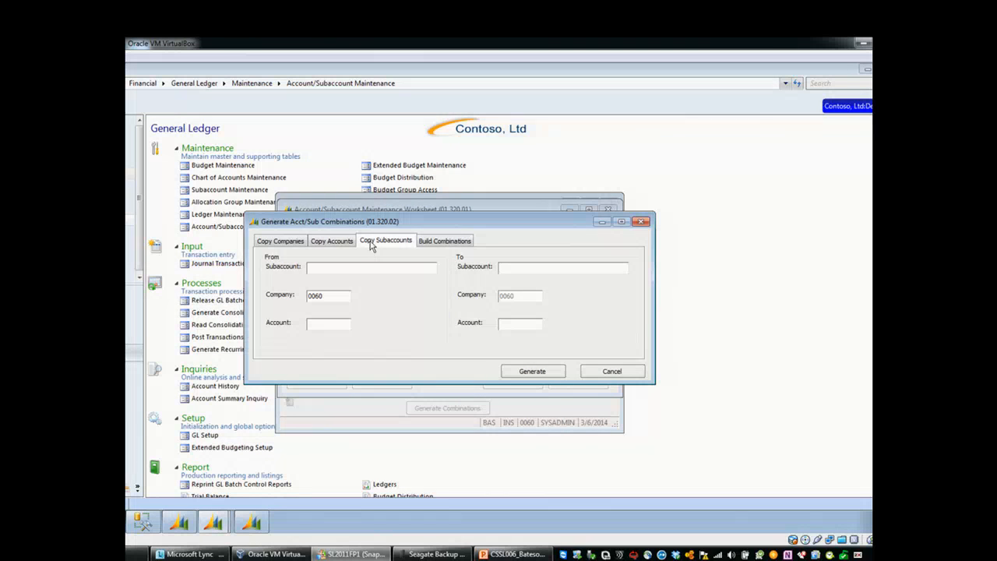
Step: Build account/subaccount combinations for company 0060 using the account mask 1?3? and a build option
click(430, 246)
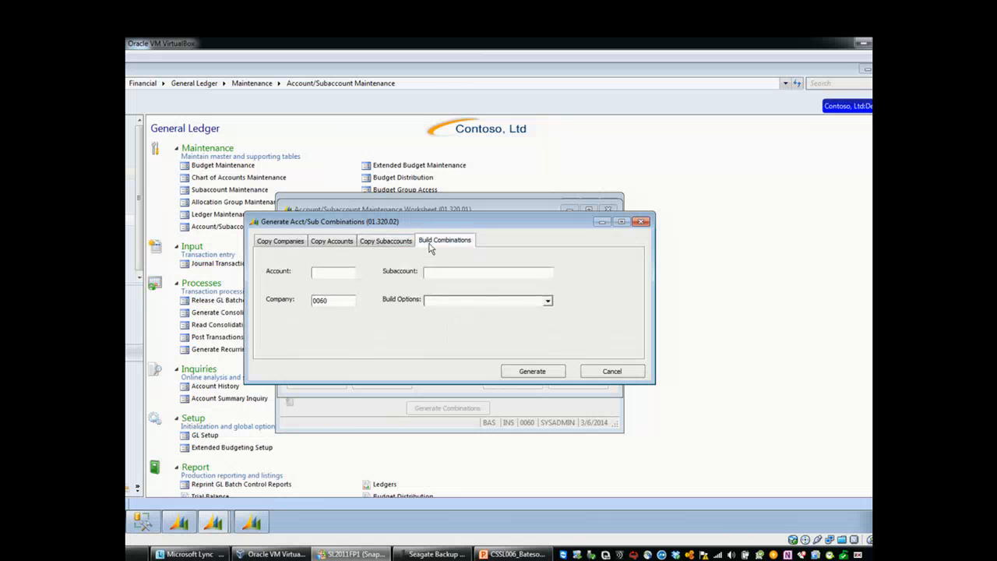
click(345, 276)
text(1???)
click(443, 272)
click(326, 274)
text(1737)
click(642, 222)
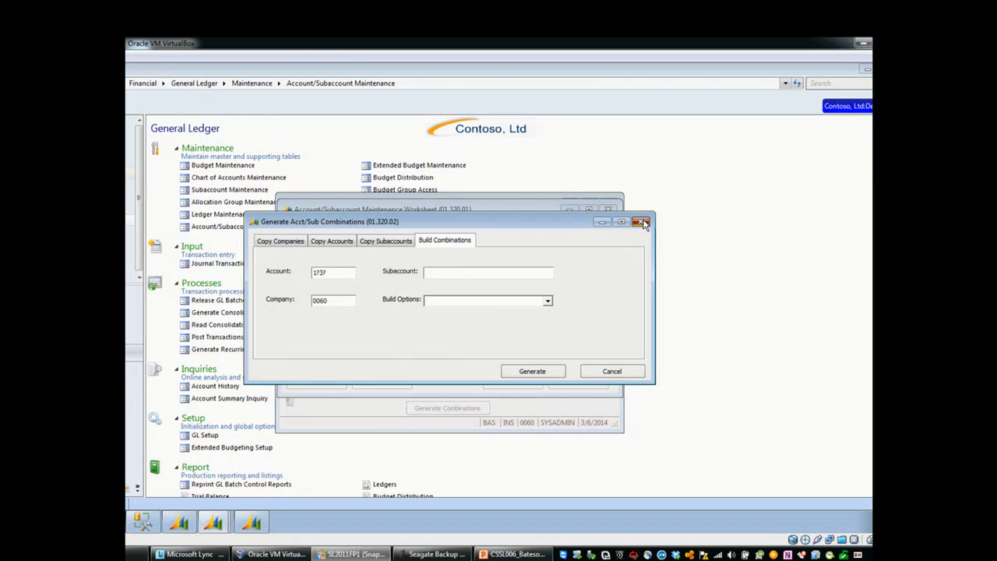
click(549, 300)
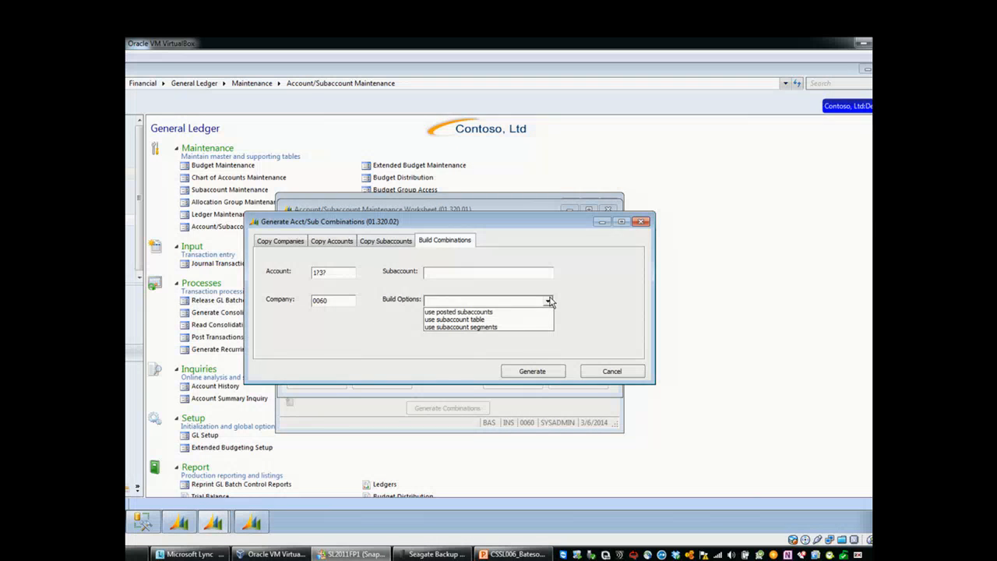
click(546, 373)
click(546, 373)
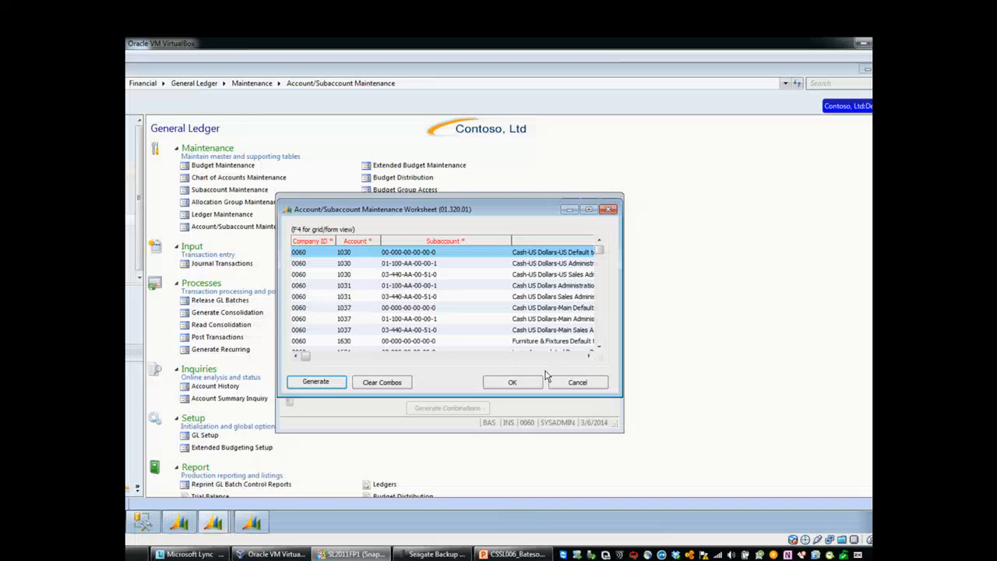
Step: Cancel the worksheet of generated combinations and close the maintenance window without saving the outstanding changes
click(383, 295)
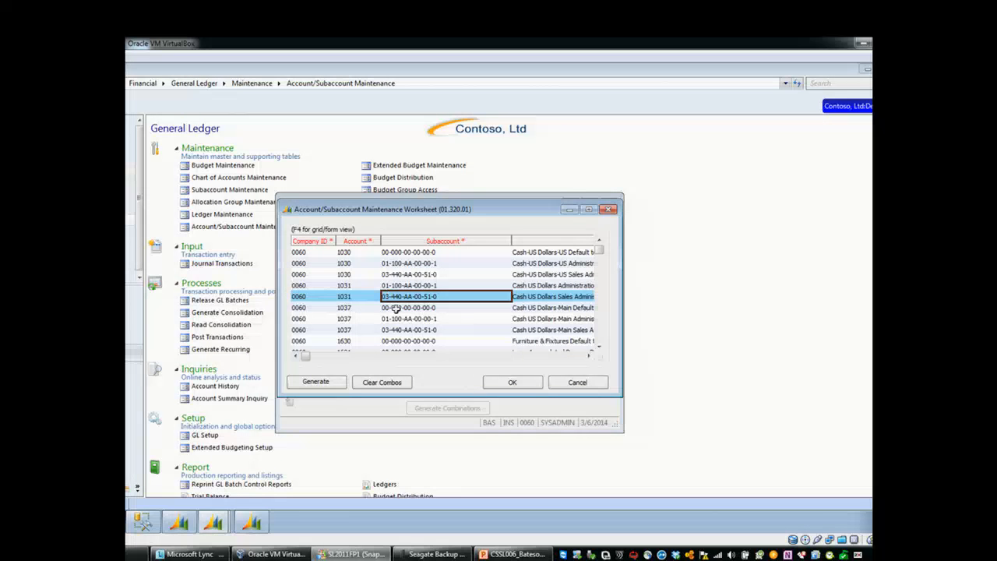
click(562, 384)
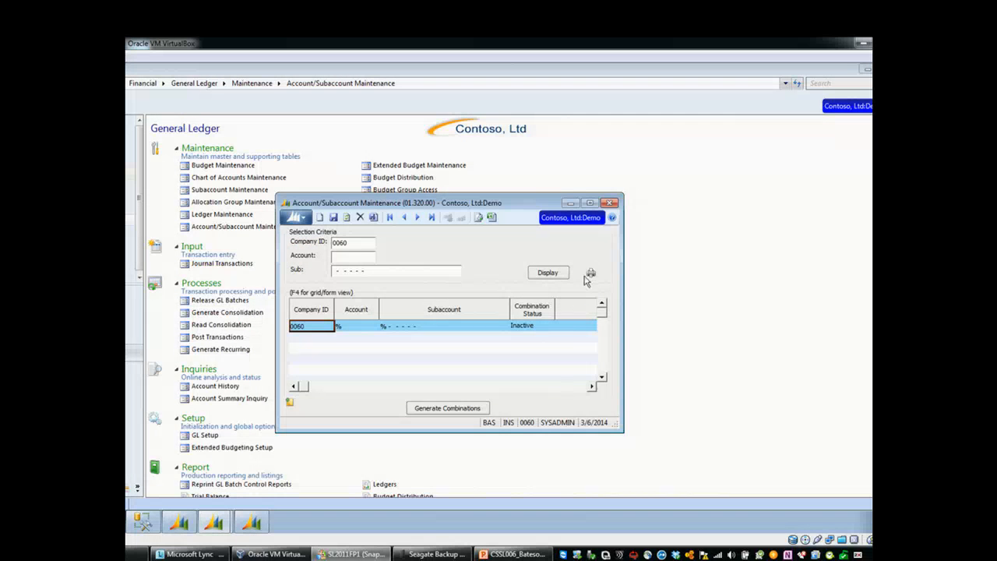
click(611, 204)
click(525, 330)
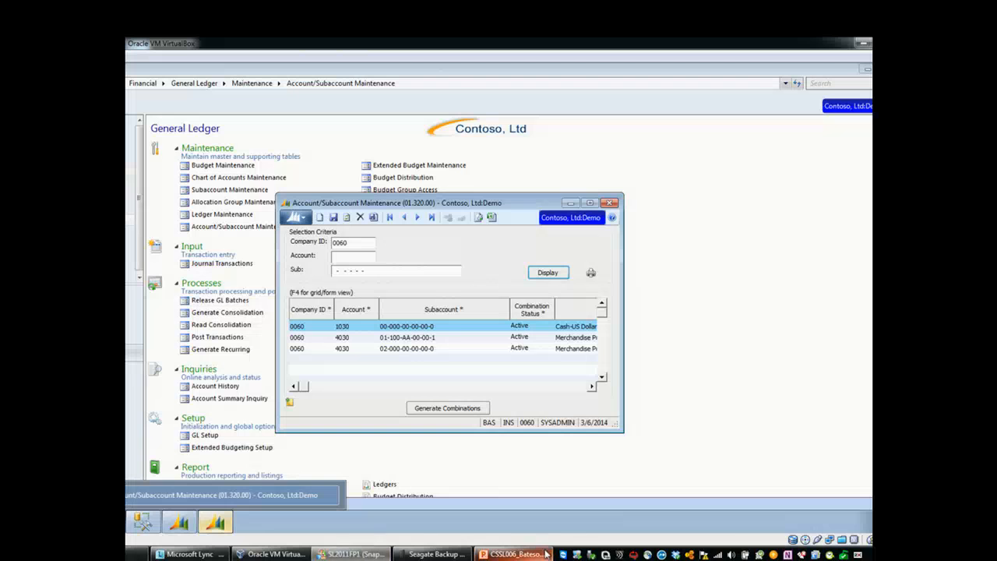
Step: Switch to the General Ledger presentation in PowerPoint
mouse_move(542, 555)
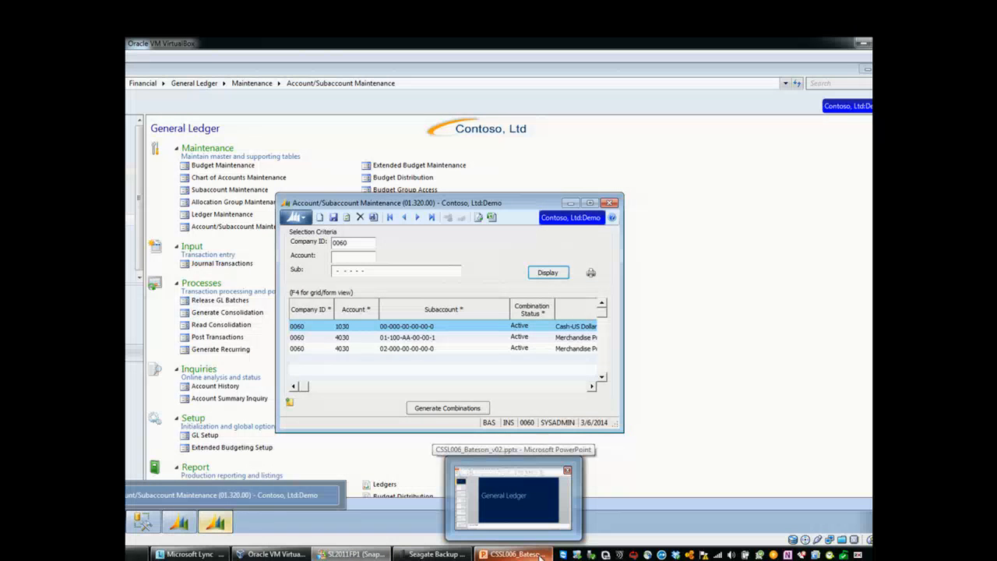
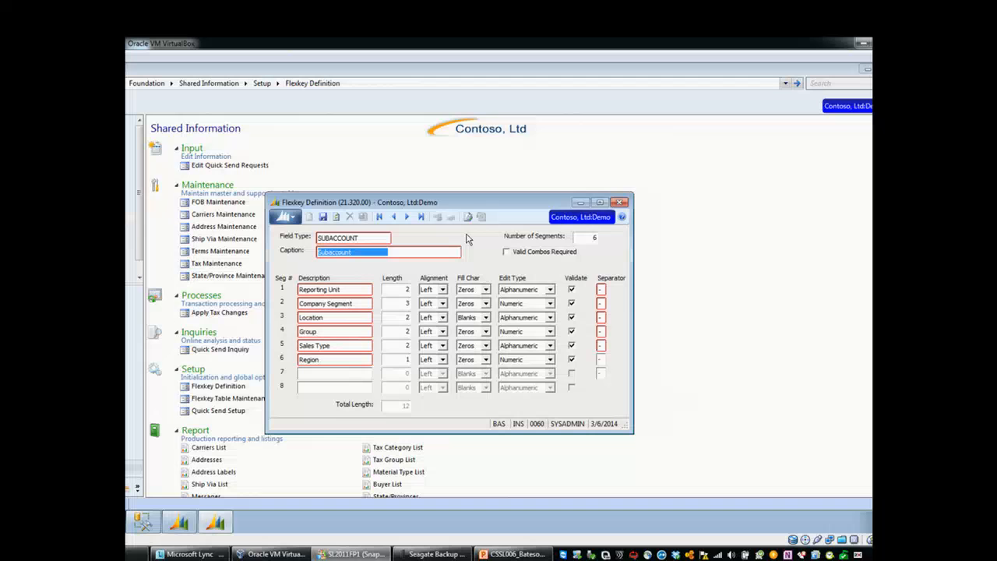
Step: Require valid combinations in the SUBACCOUNT flexkey definition, save it despite the existing data, and close the open windows
click(507, 254)
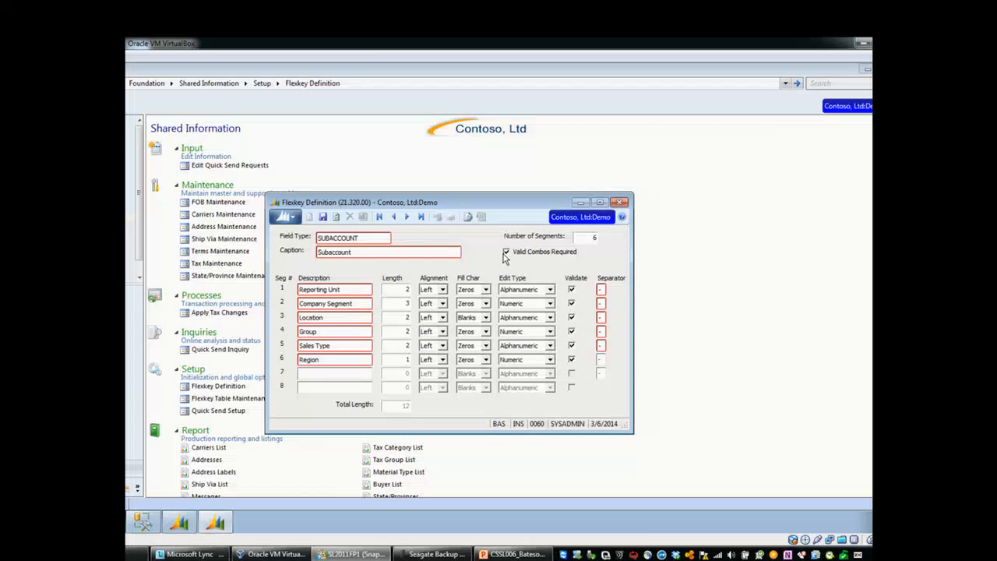
click(321, 218)
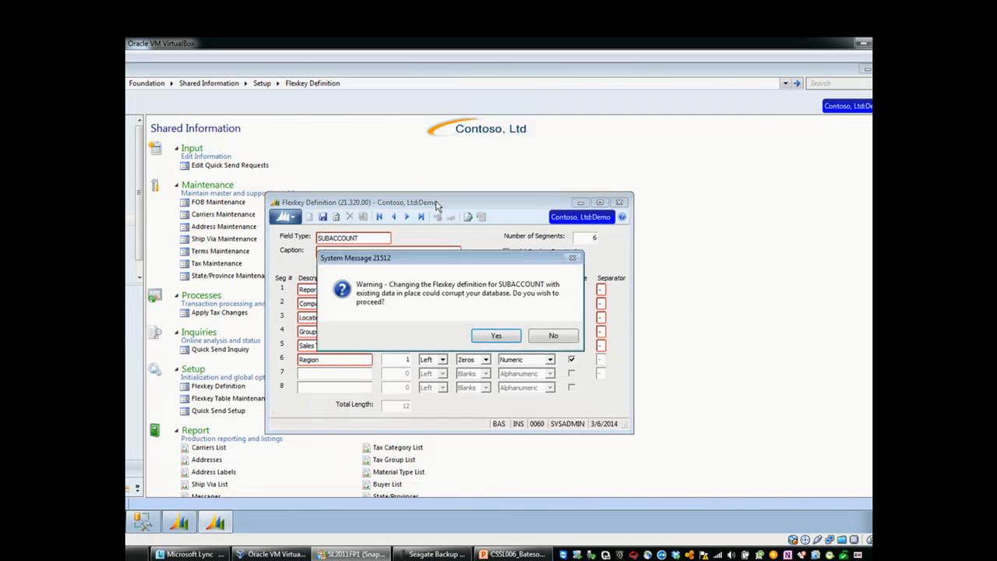
click(490, 334)
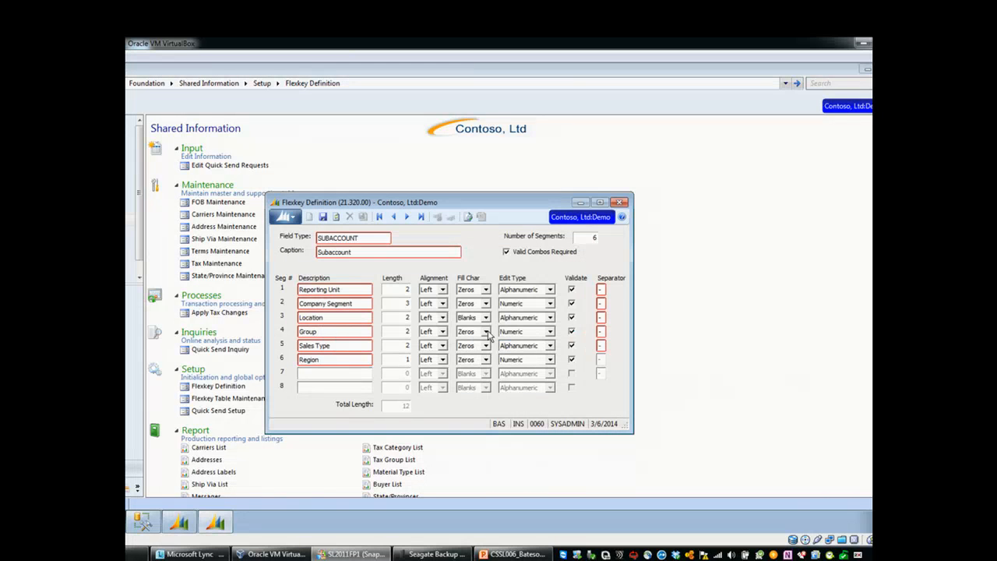
click(620, 203)
click(627, 168)
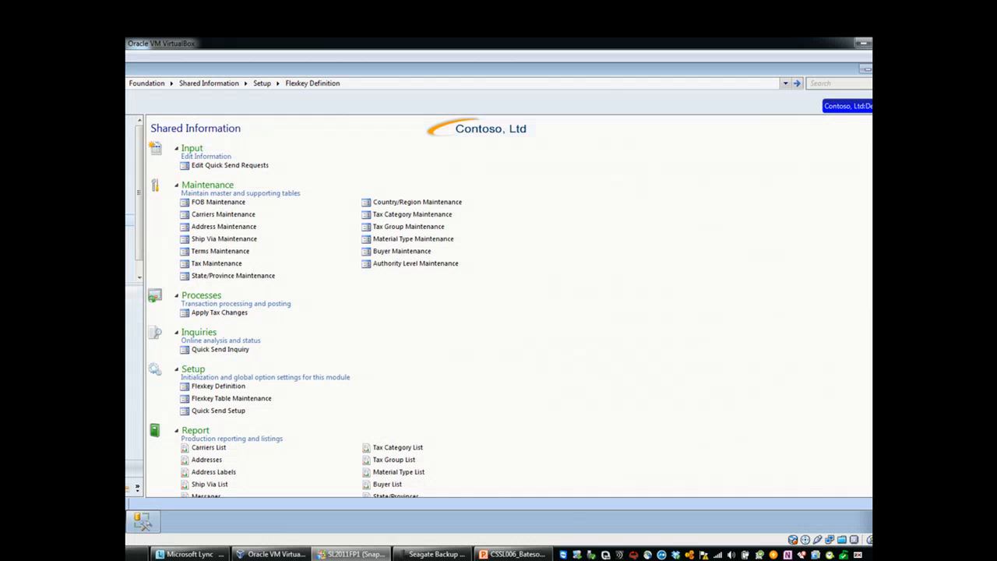
Step: Open Subaccount Maintenance from the General Ledger module and move its window aside to view the subaccount list
click(130, 352)
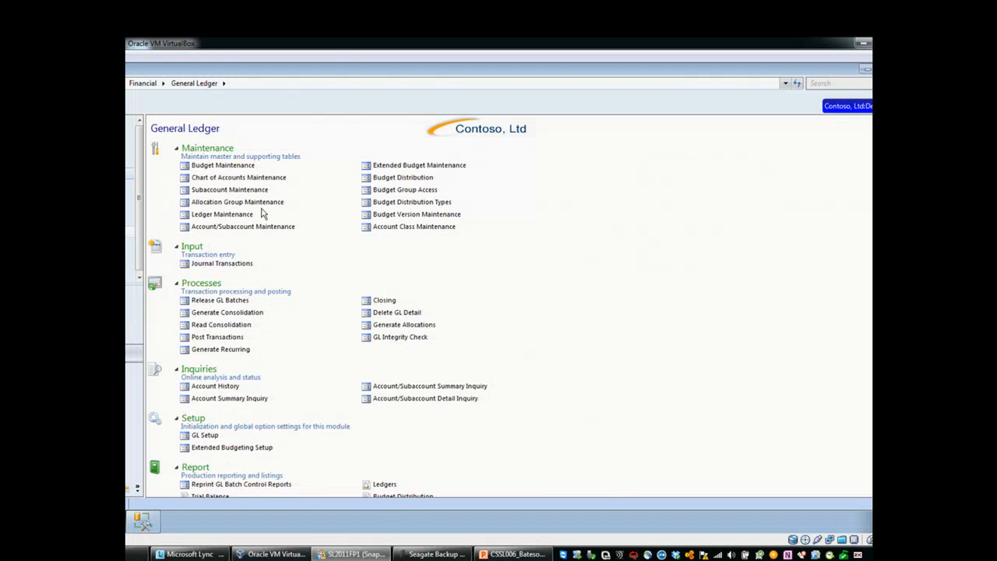
click(250, 192)
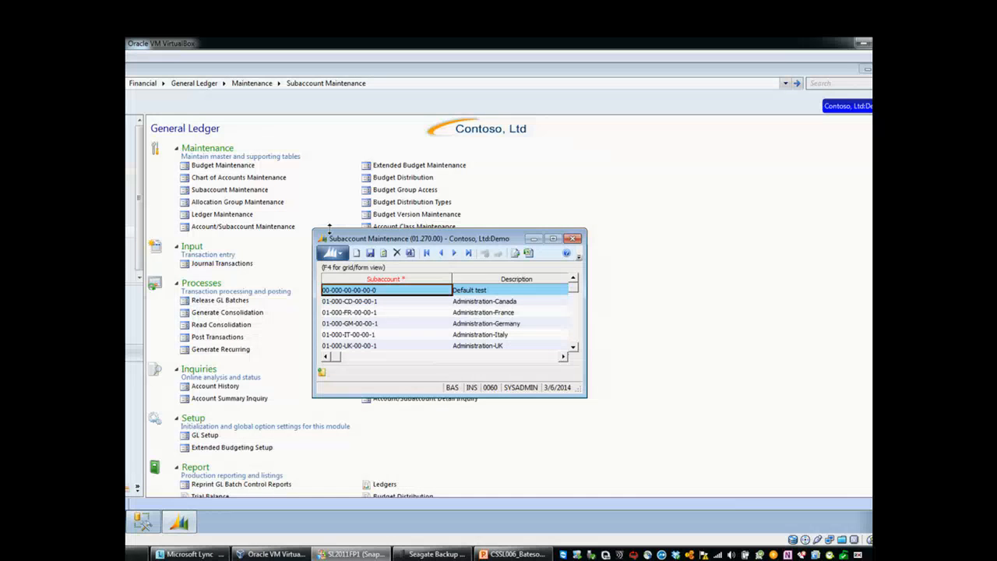
drag(502, 235, 426, 187)
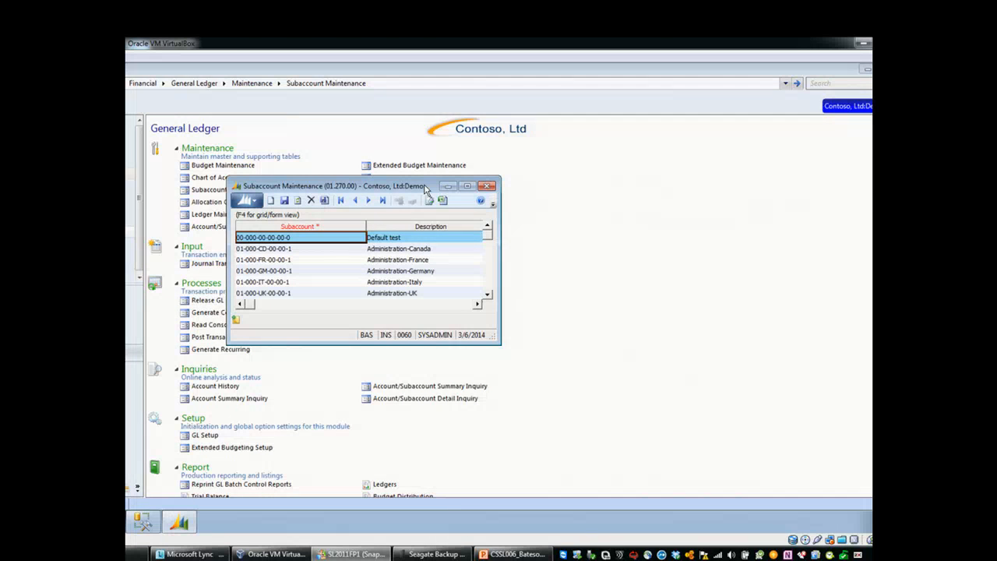
Step: Look up the valid account/subaccount combinations for a company 0060 line in Journal Transactions and close the entry
click(224, 264)
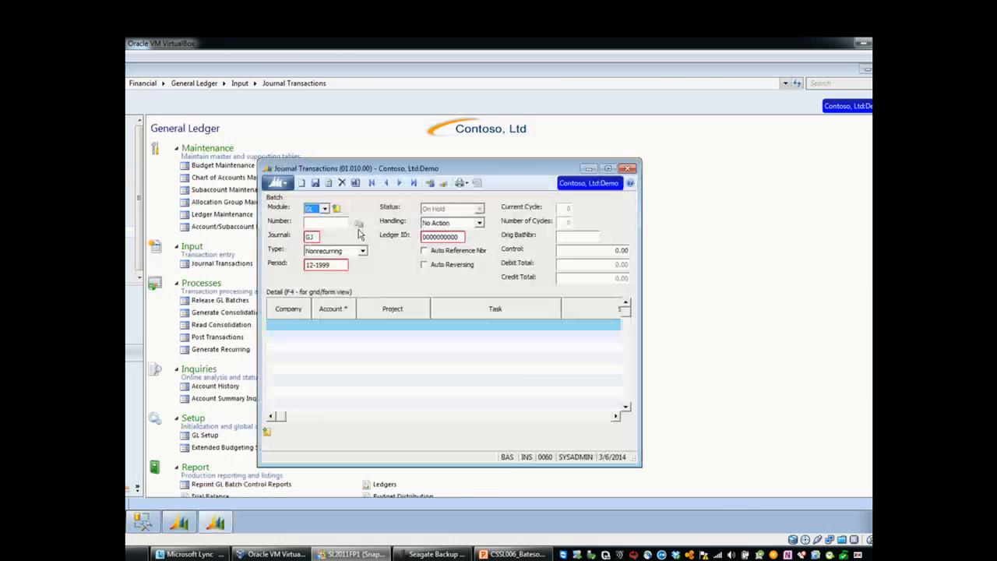
click(338, 321)
key(F3)
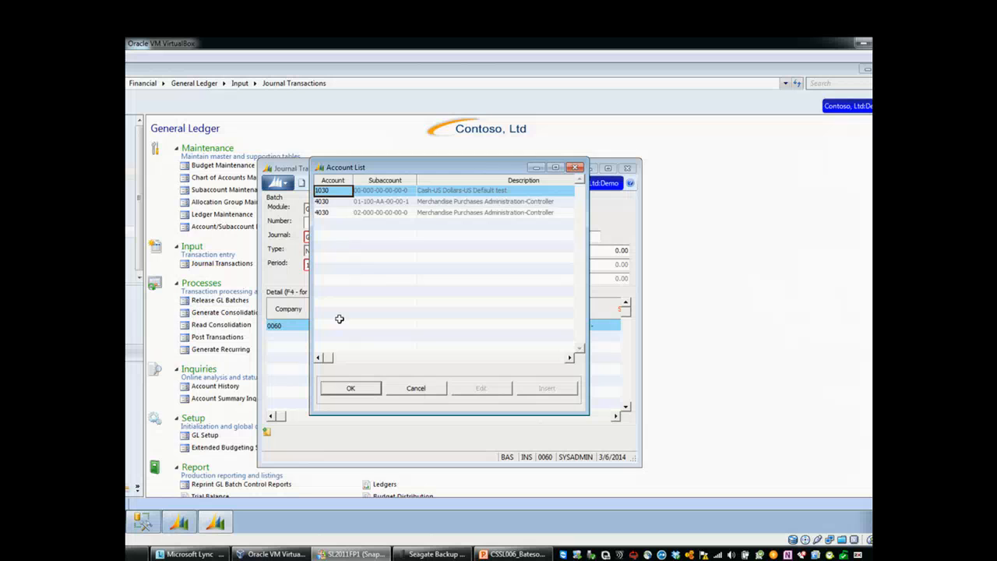
key(Escape)
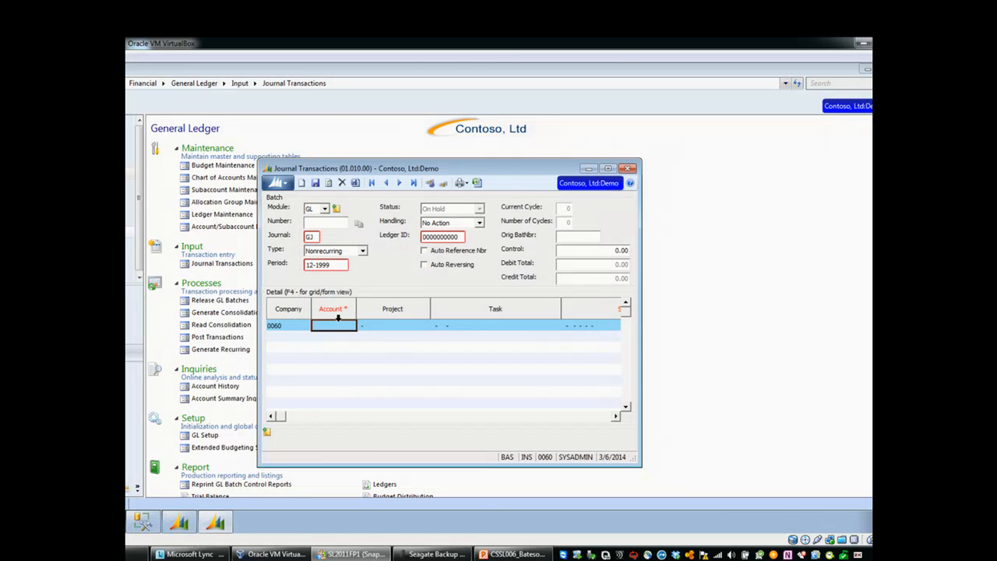
click(630, 170)
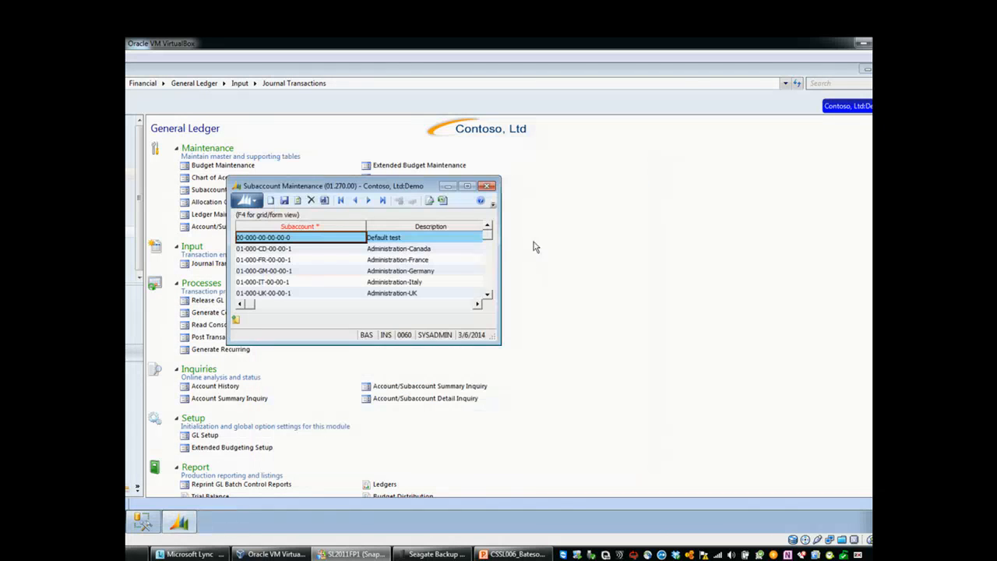
Step: Disable Validate Account/Subaccount in GL Setup, save the setup and close it
click(207, 437)
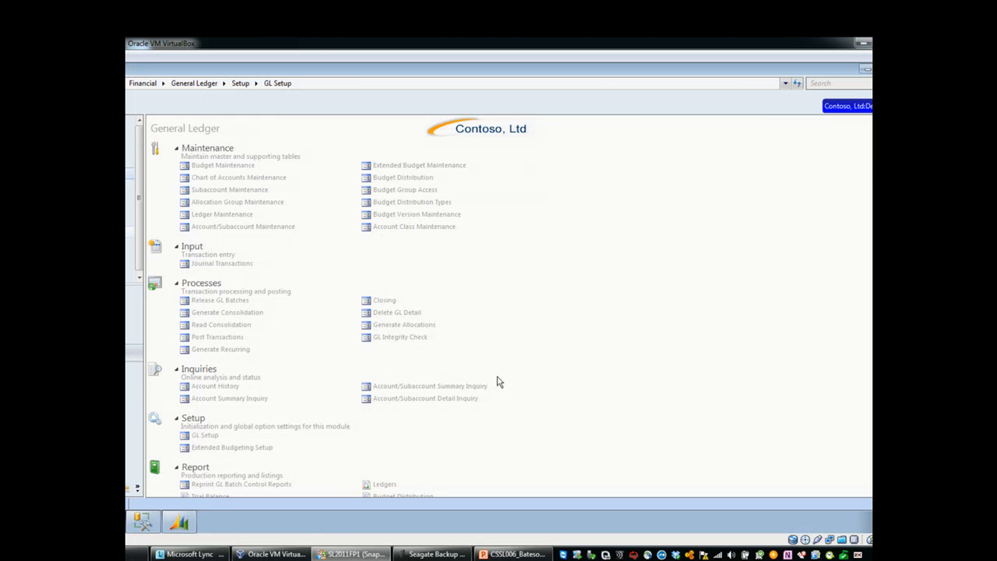
click(179, 523)
click(434, 413)
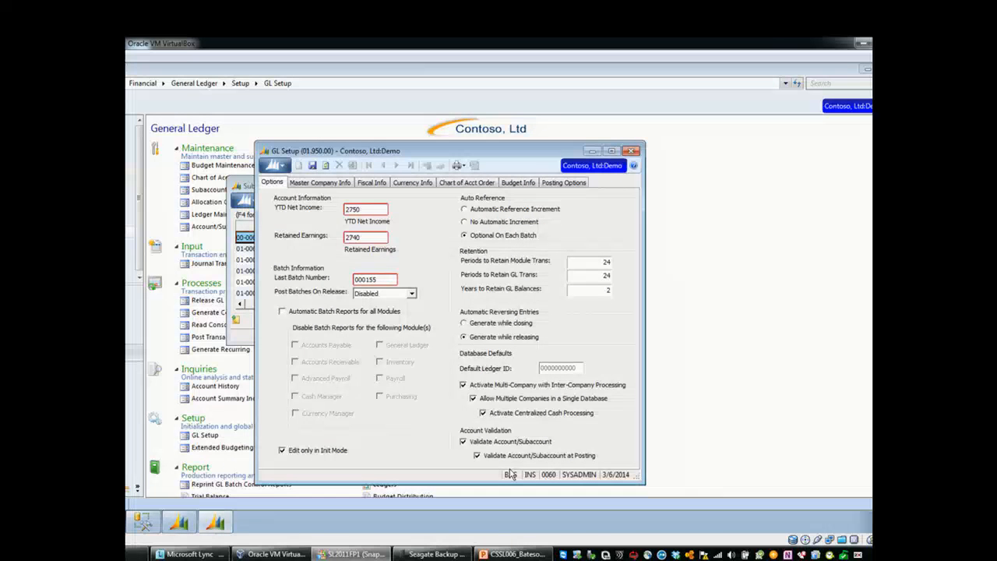
click(462, 441)
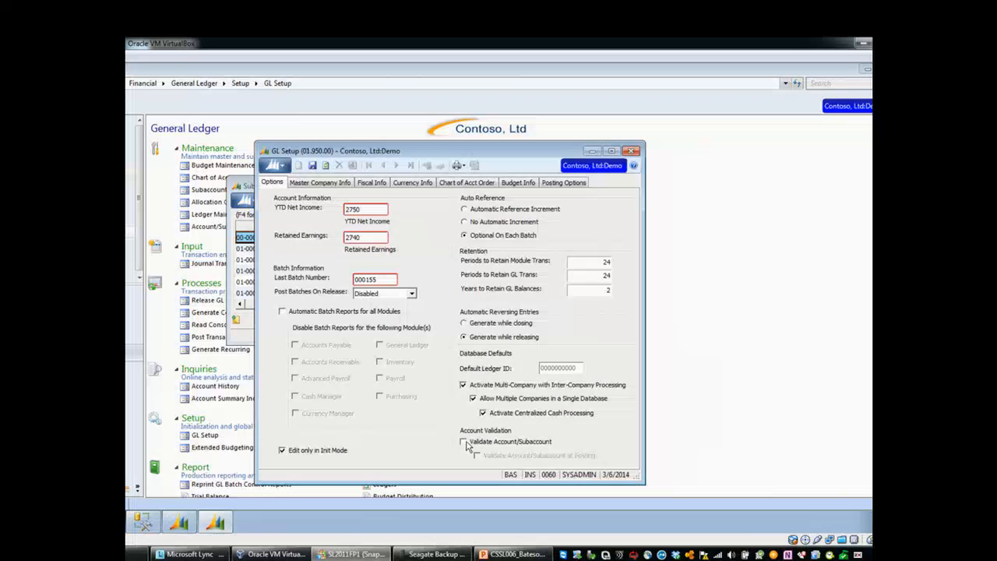
click(312, 167)
click(633, 150)
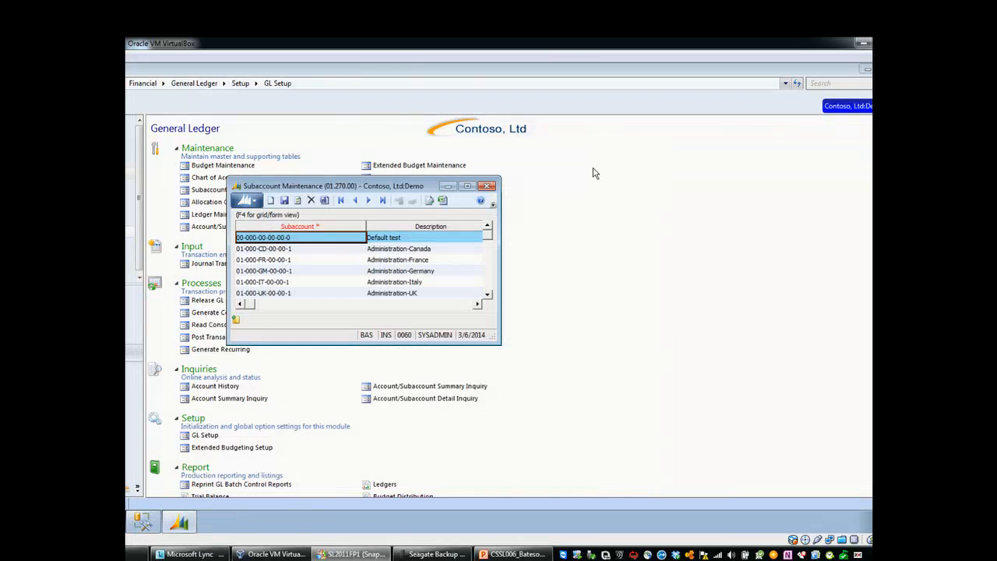
Step: Reopen Journal Transactions and look up the master account list for the first detail line
click(215, 265)
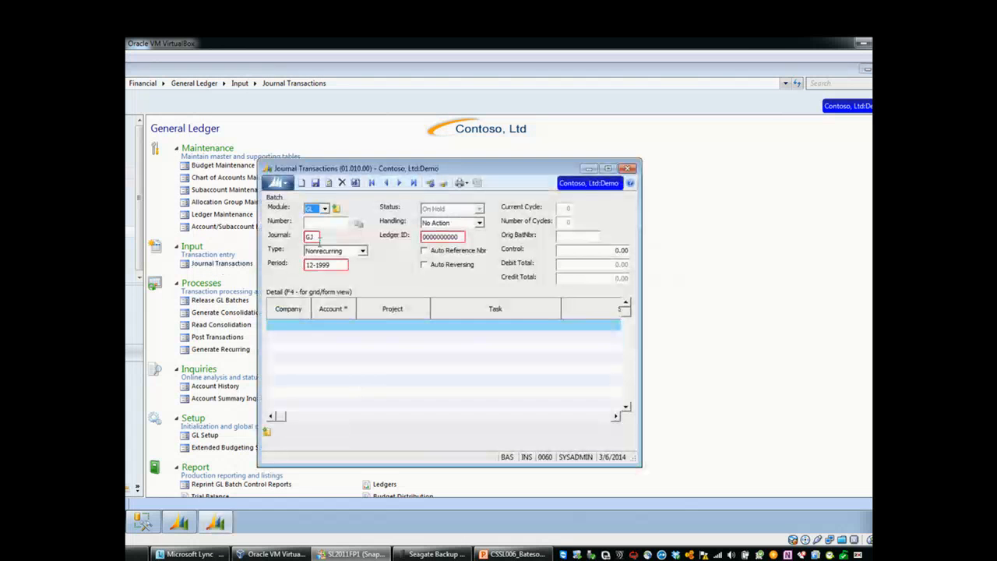
click(336, 328)
key(F3)
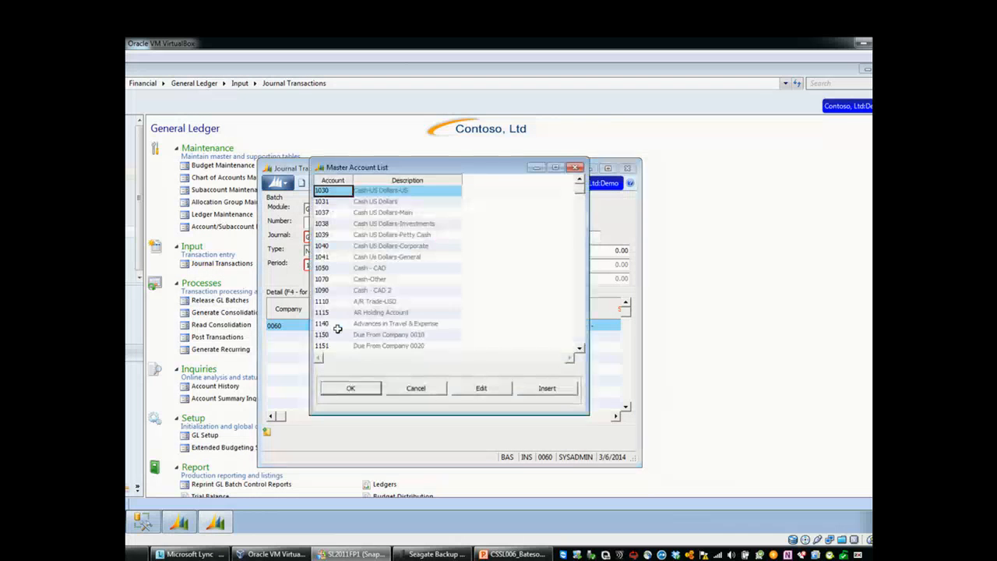
double_click(338, 329)
Step: Look up the master subaccount list for the journal line's Sub field, then close Journal Transactions
key(Tab)
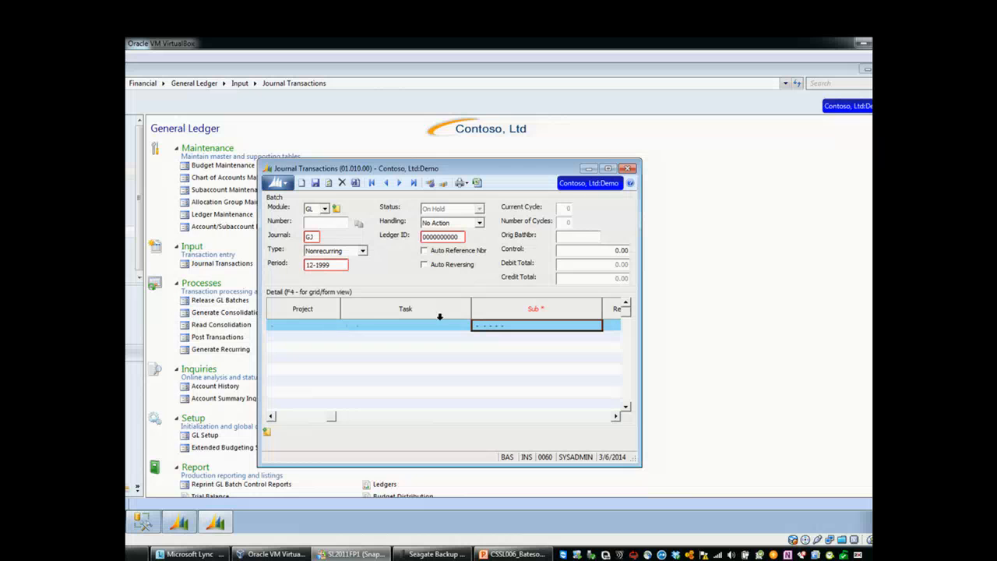
key(F3)
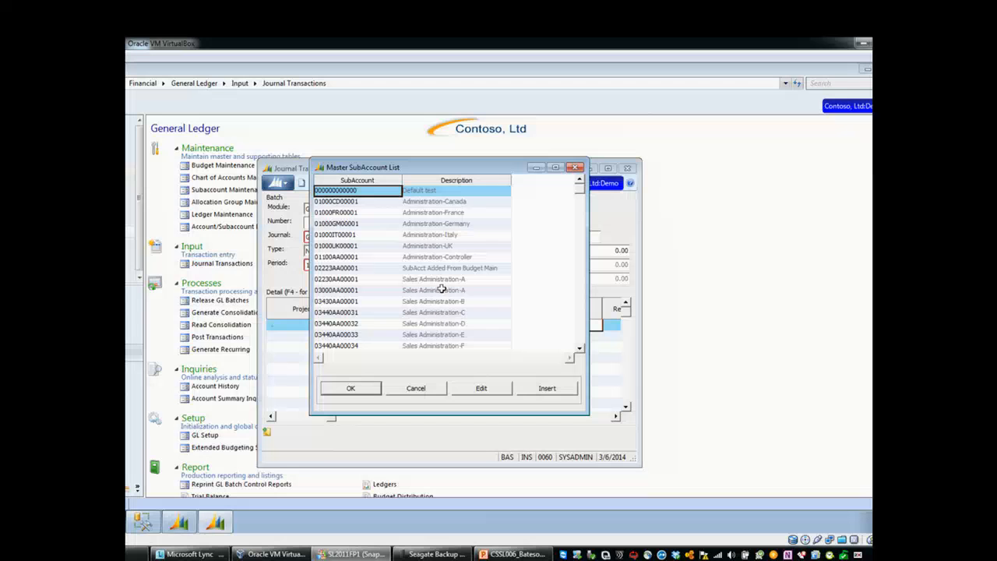
click(575, 166)
click(627, 168)
click(522, 331)
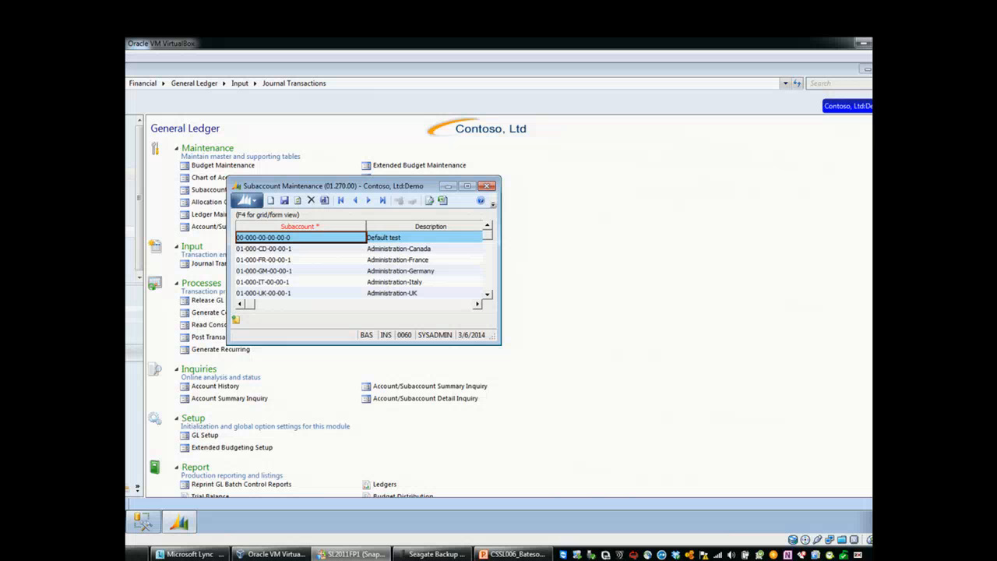
Step: Load the SUBACCOUNT field type in Flexkey Definition from the Shared Information module
click(132, 468)
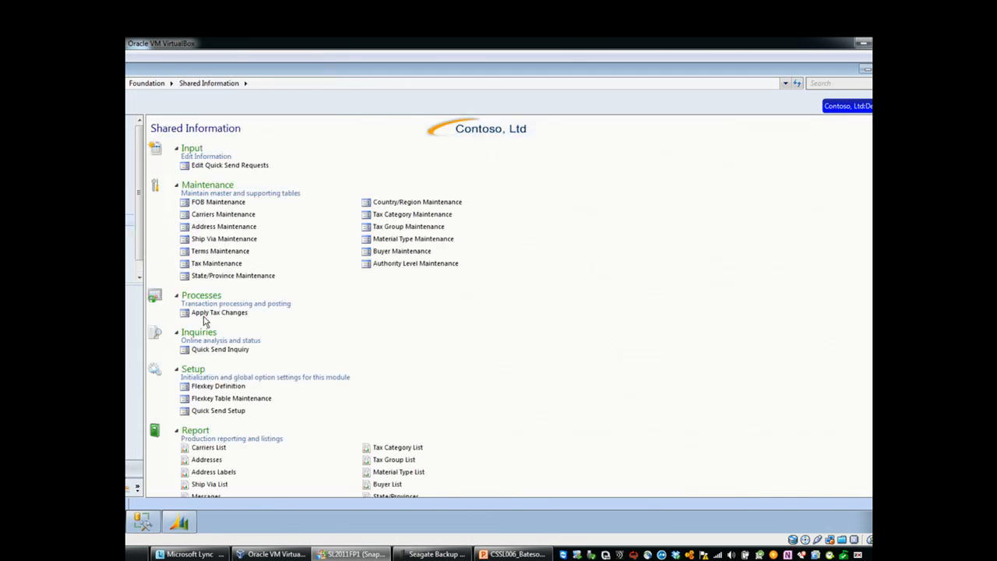
click(222, 386)
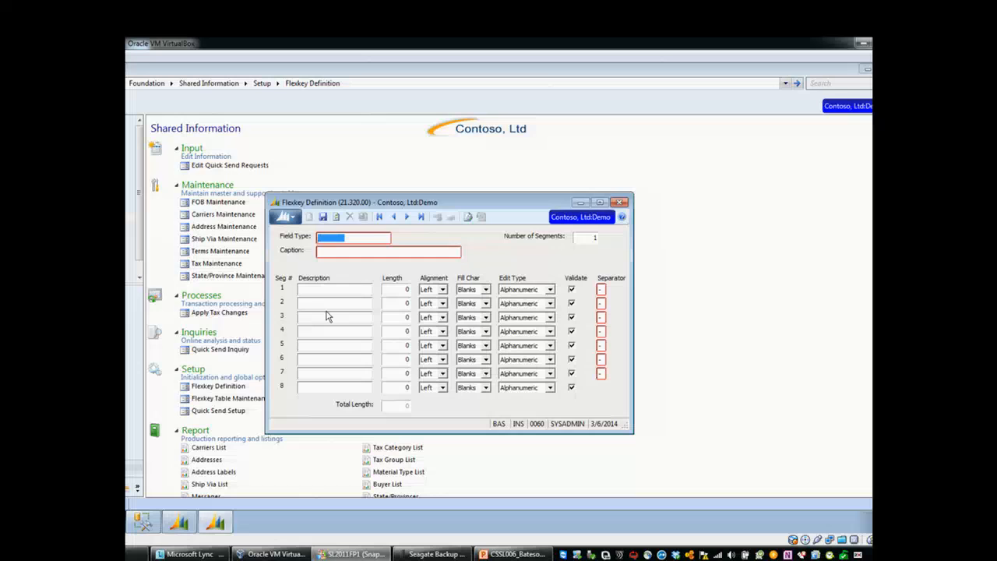
key(F3)
key(Down)
key(Down)
key(Up)
key(Down)
key(Down)
key(Return)
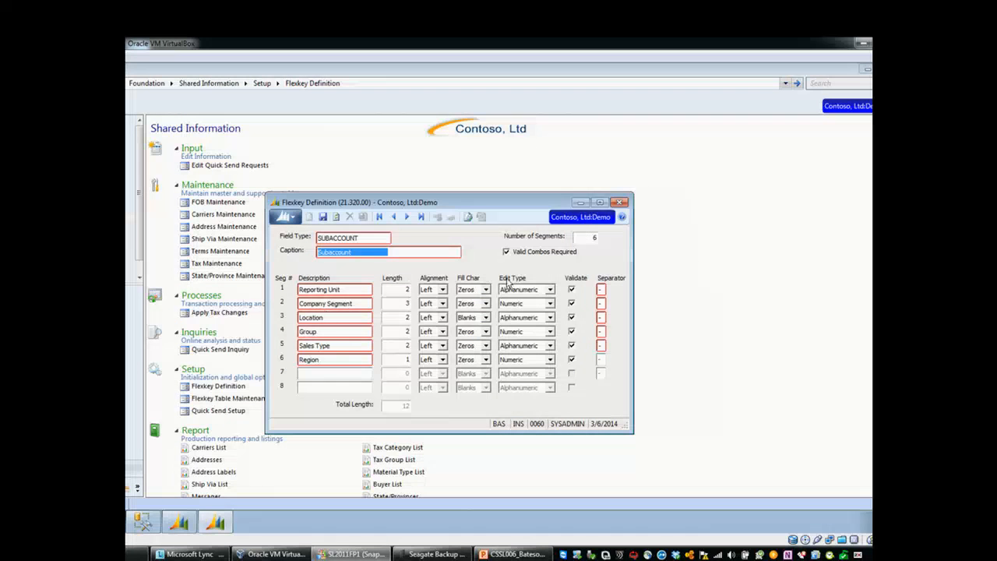
Step: Turn off Valid Combos Required for SUBACCOUNT, save the definition despite the existing data, and minimize its window
click(520, 255)
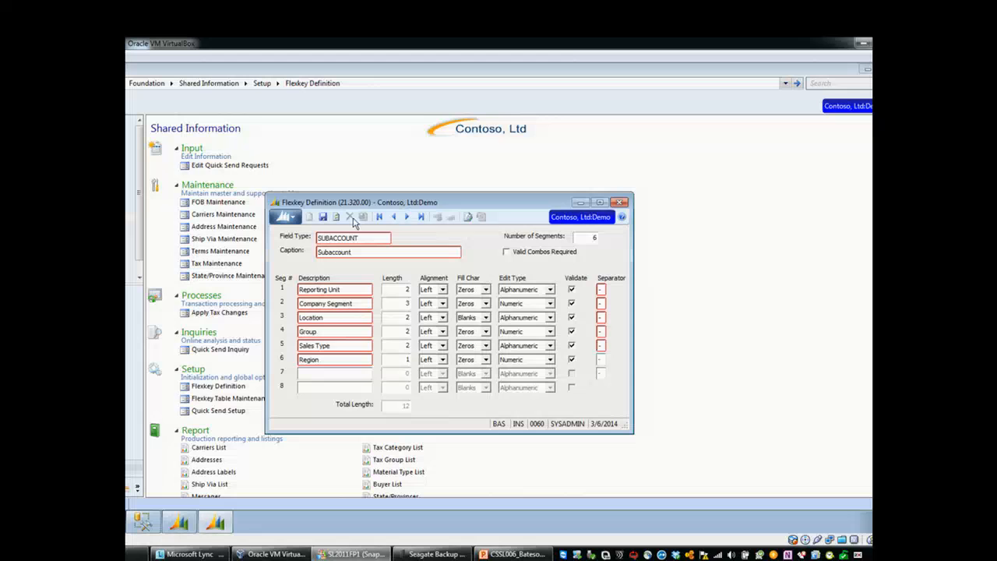
click(323, 219)
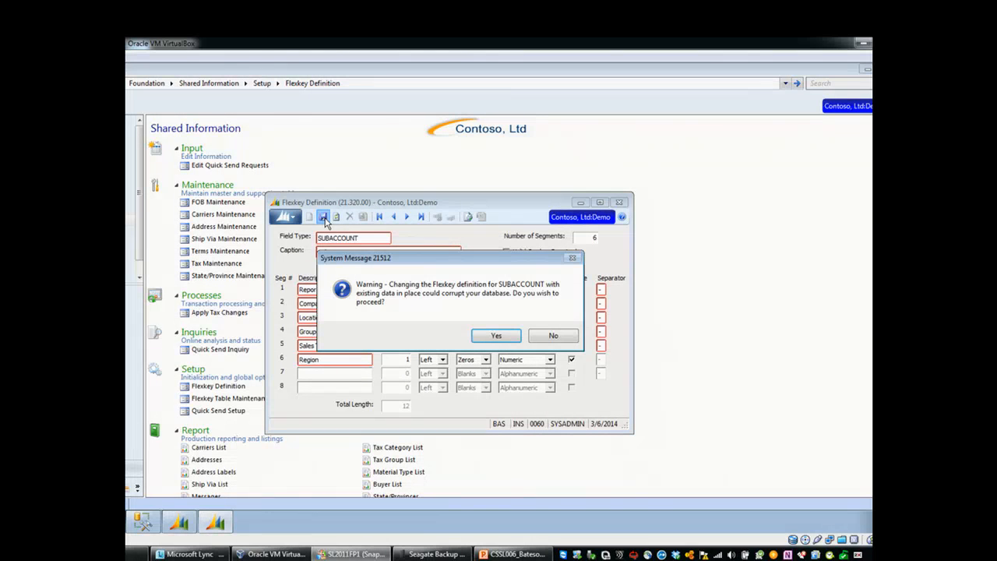
click(496, 335)
click(580, 203)
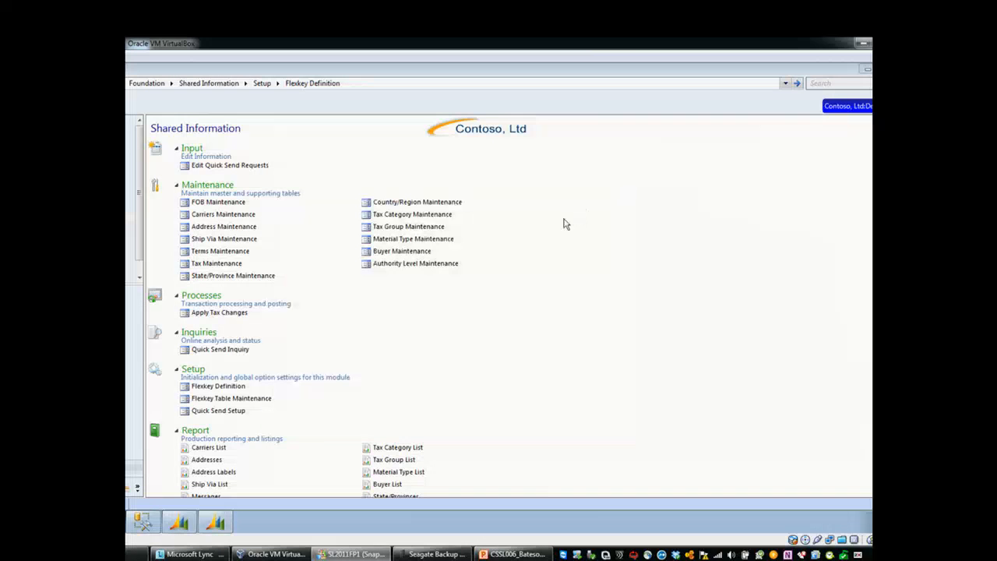
Step: Start a new journal transaction line in General Ledger, view its account lookup, and dismiss the list
click(126, 352)
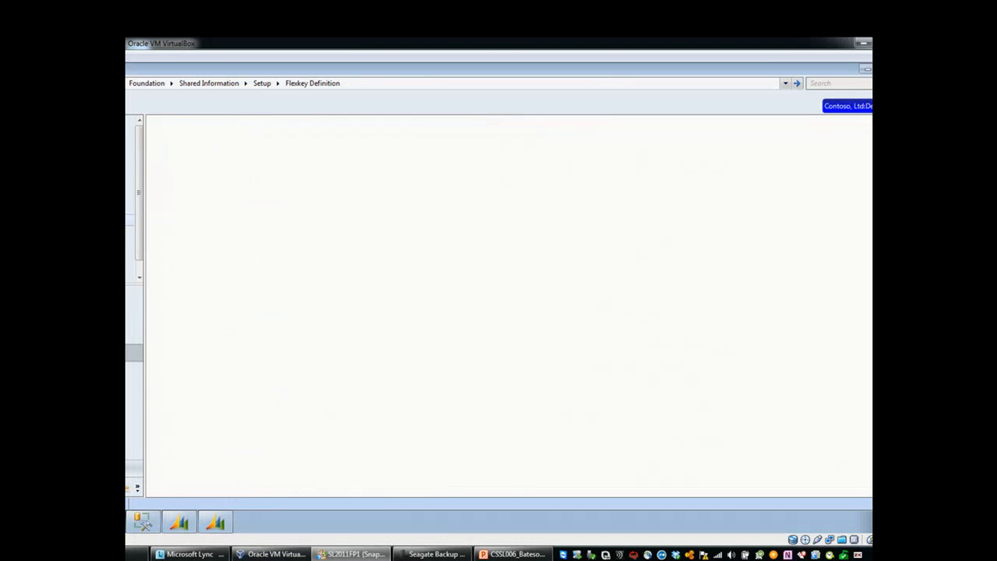
click(221, 264)
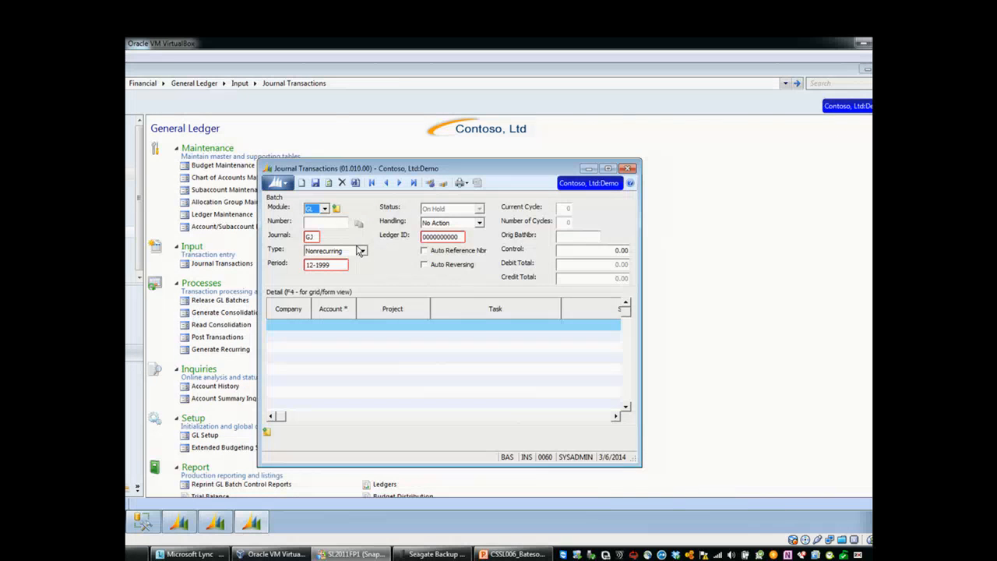
click(490, 325)
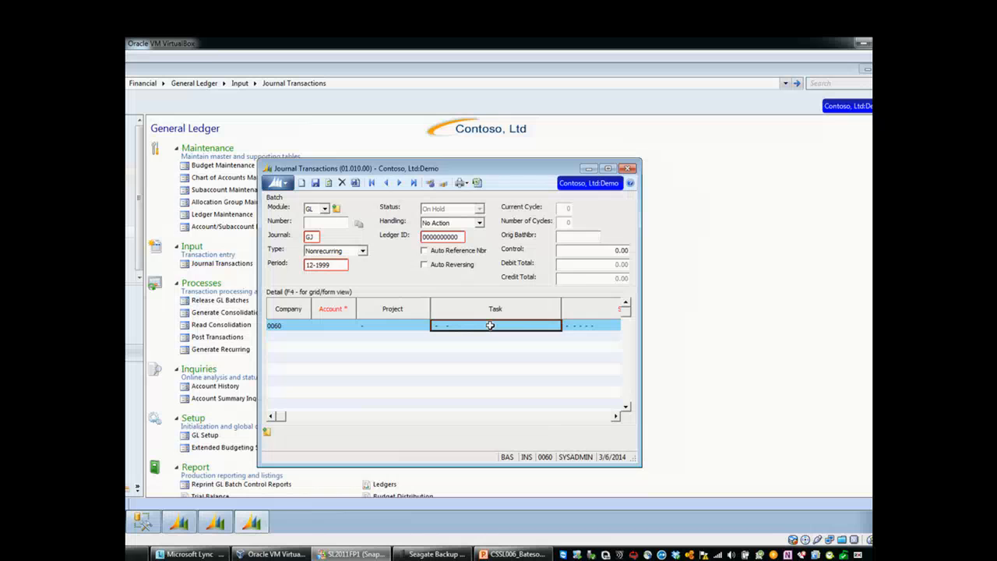
key(shift+Tab)
key(shift+Tab)
key(F3)
key(Escape)
Step: Look up the Reporting Unit values for the journal line's Sub field, reopening the list after closing it
key(Tab)
key(Tab)
key(Tab)
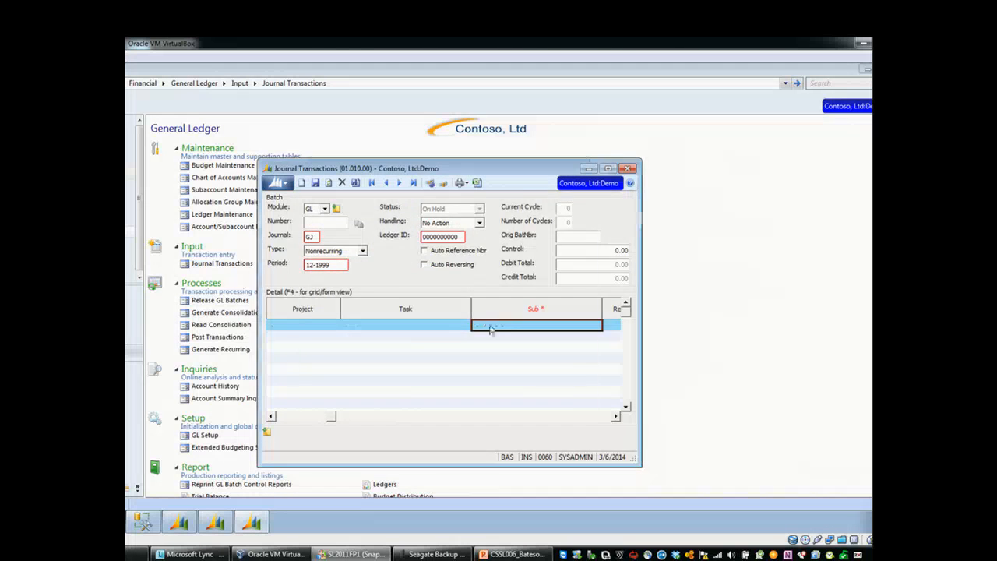
key(F3)
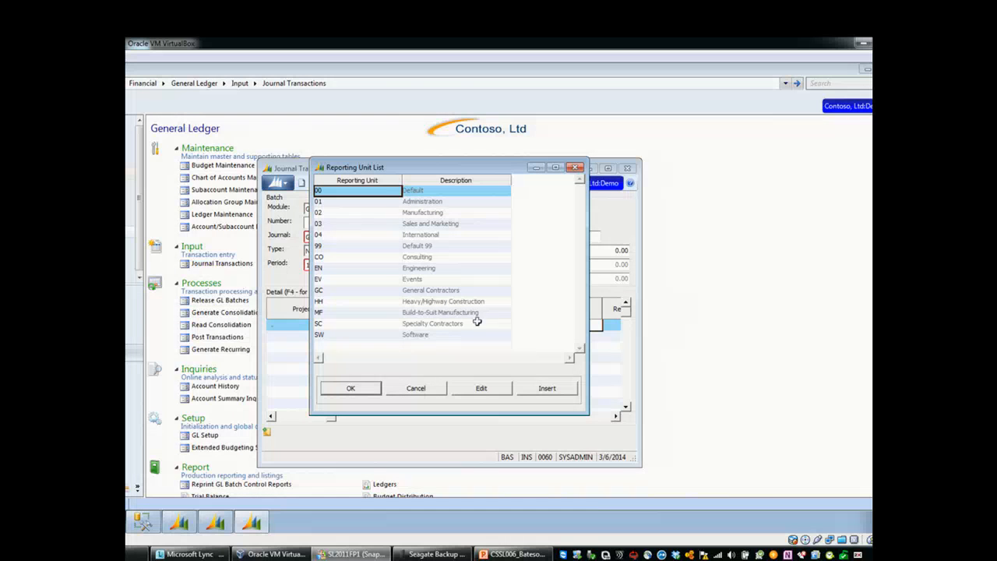
click(574, 168)
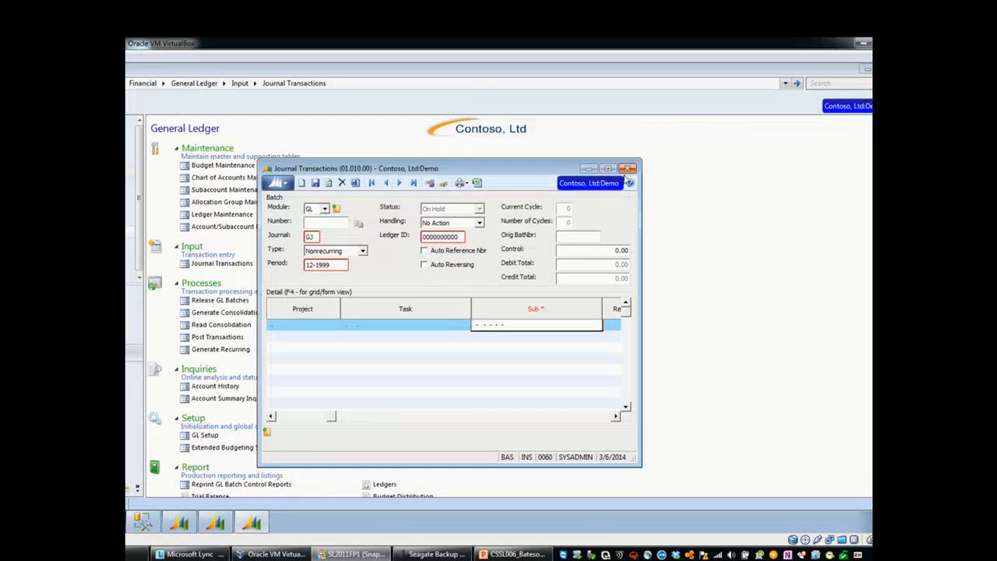
key(F3)
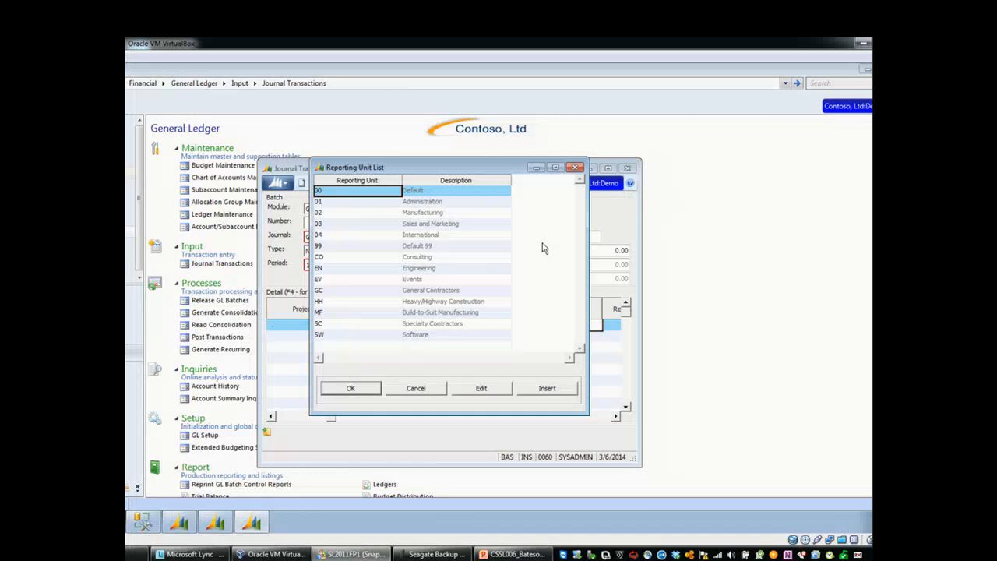
Step: Open Flexkey Table Maintenance and display the segment IDs of SUBACCOUNT segment 1
click(209, 526)
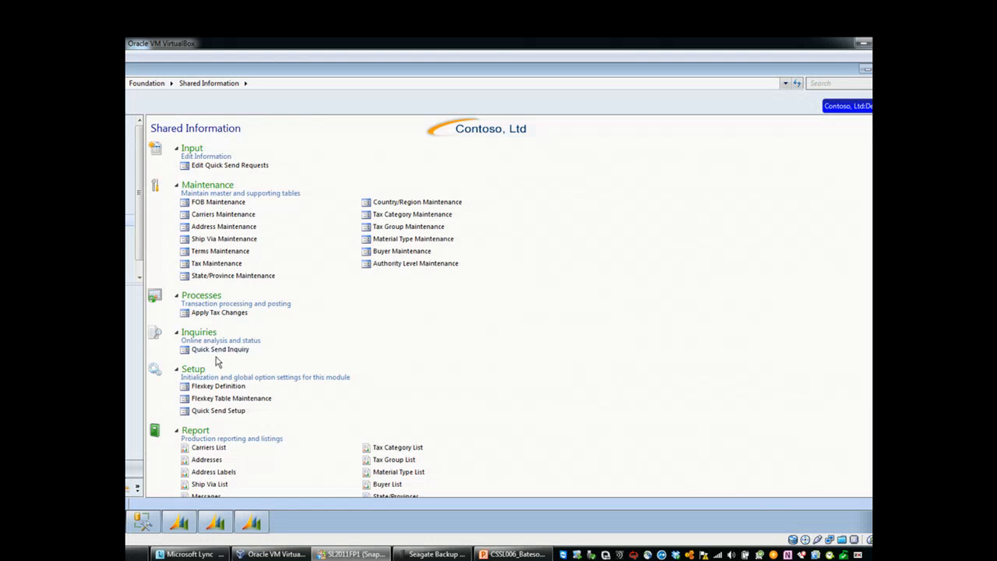
click(229, 398)
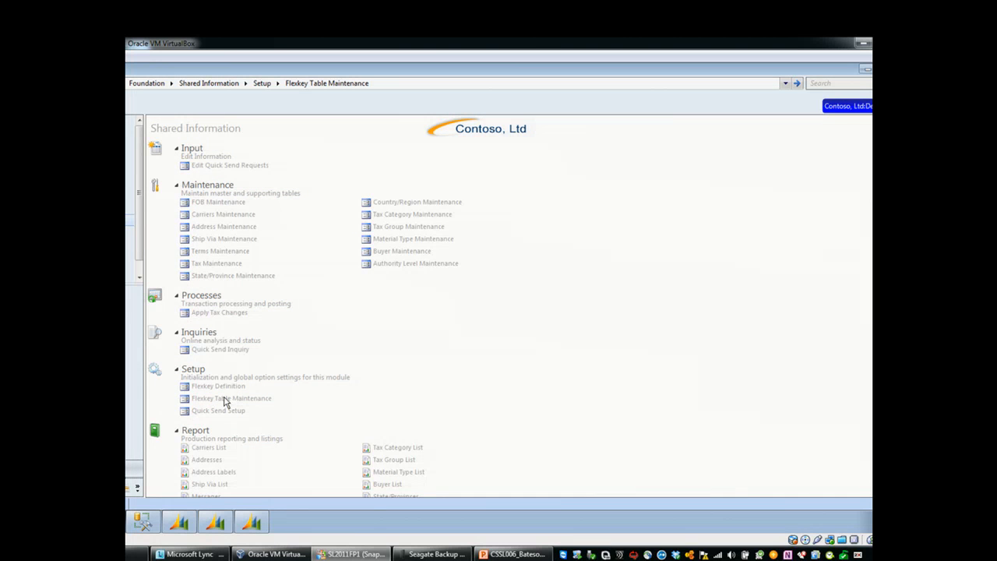
key(F3)
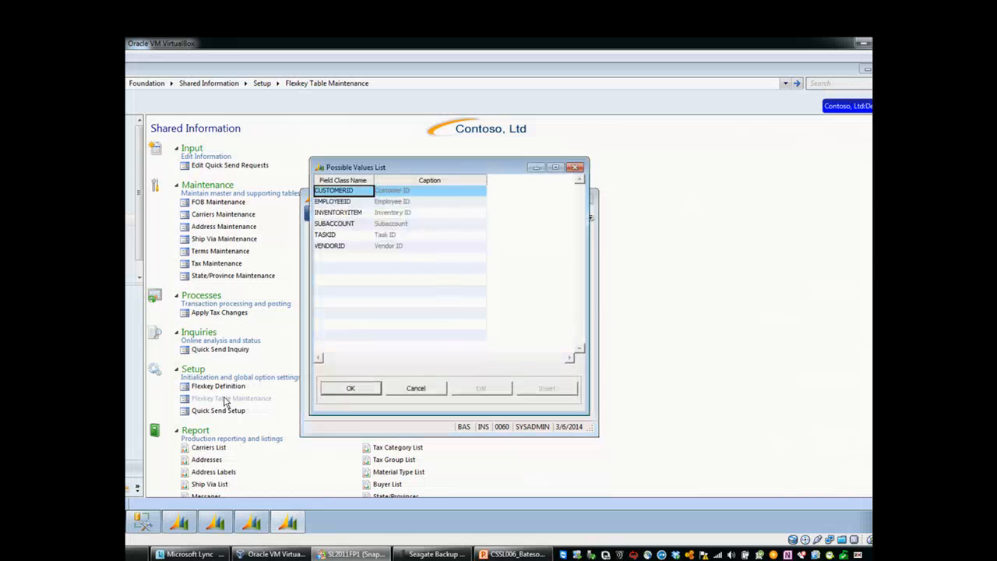
key(Down)
key(Down)
key(Down)
key(Return)
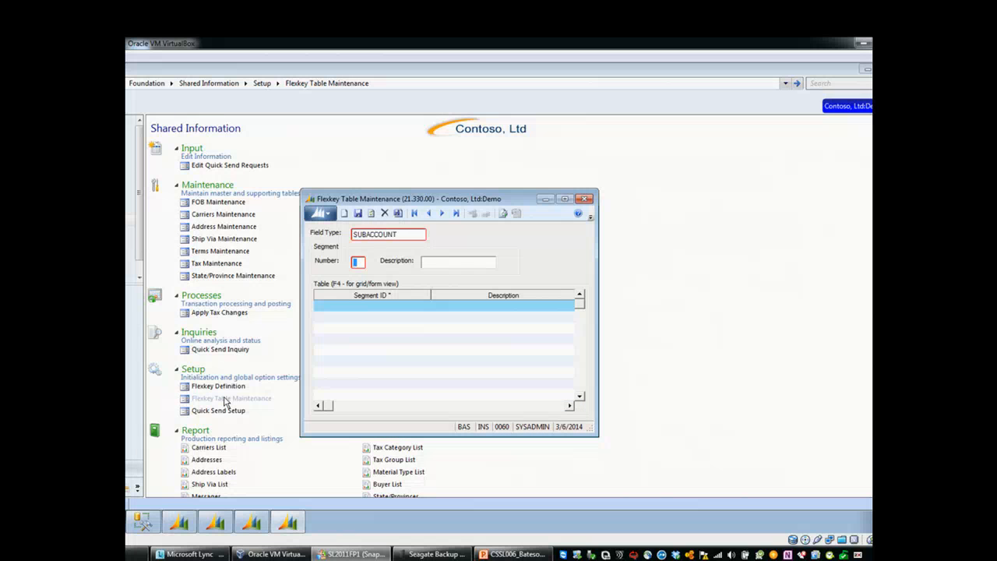
text(1)
key(Tab)
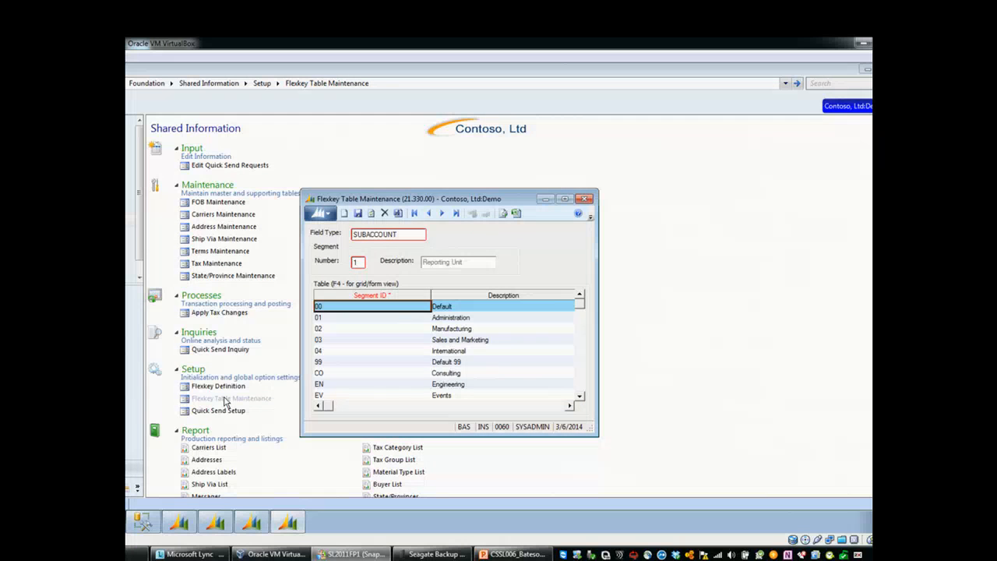